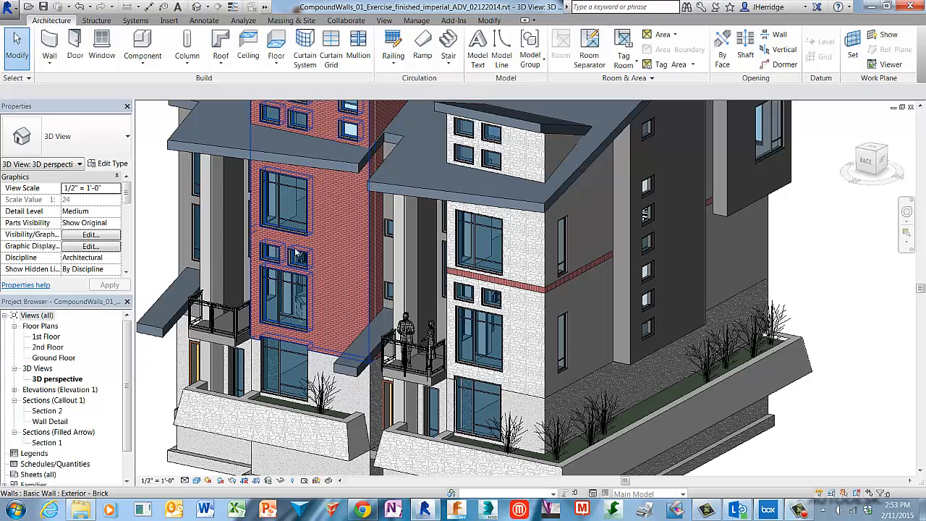
Open the layer structure of the stone-faced exterior wall with the brick band at the building's corner
left_click(371, 233)
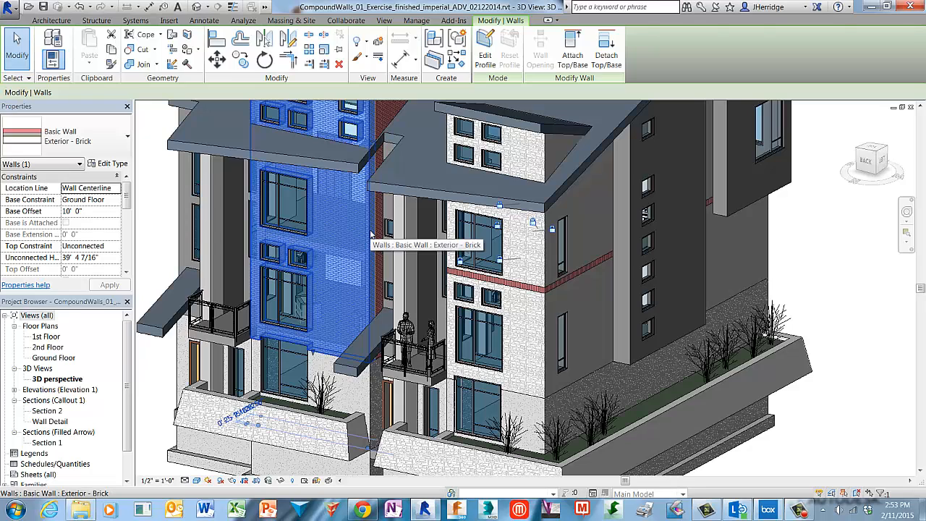
key("Escape")
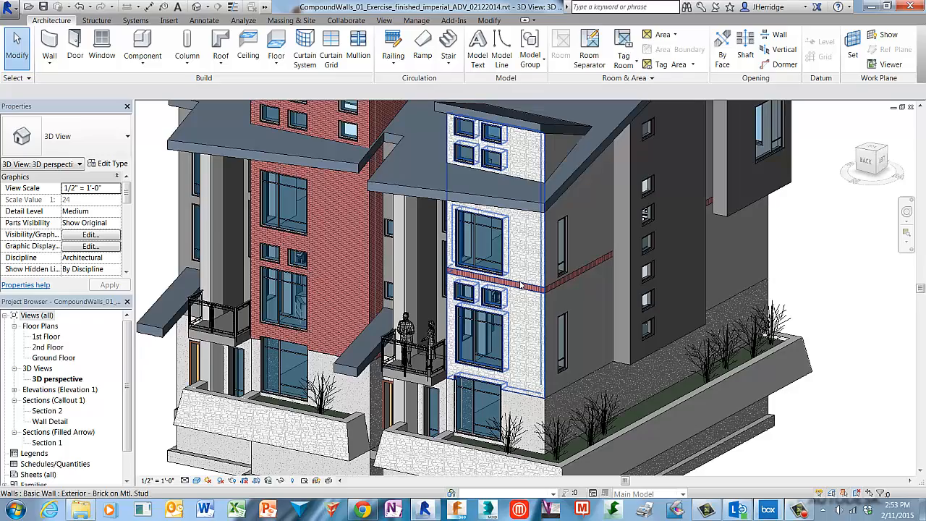
scroll(524, 278, "up", 2)
scroll(524, 278, "up", 5)
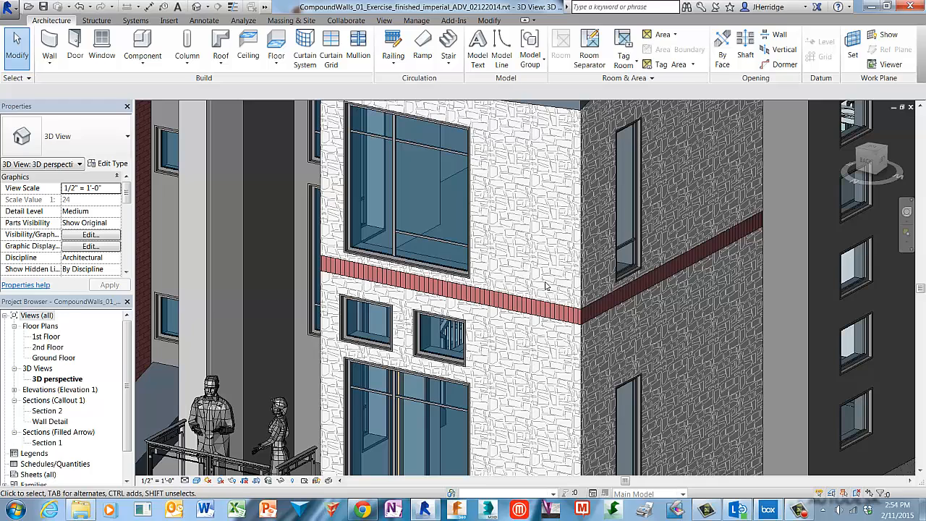
left_click(581, 255)
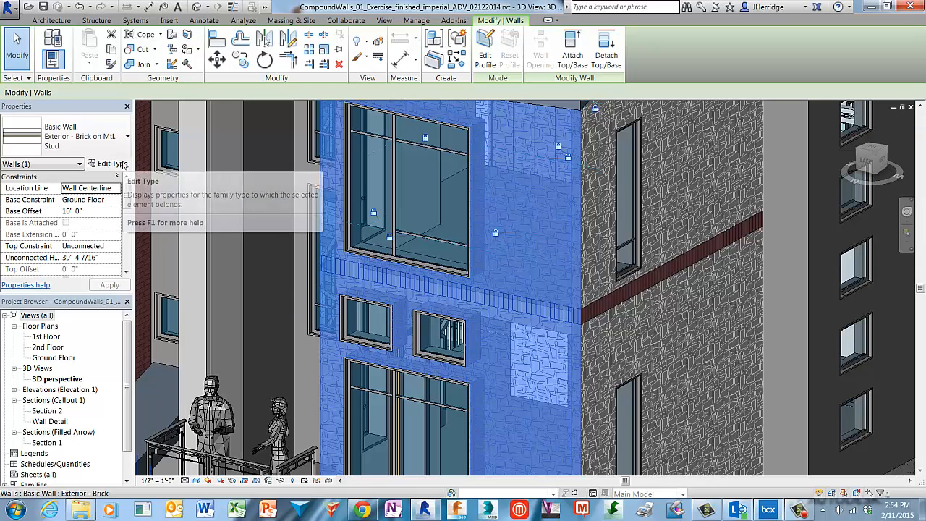
left_click(122, 163)
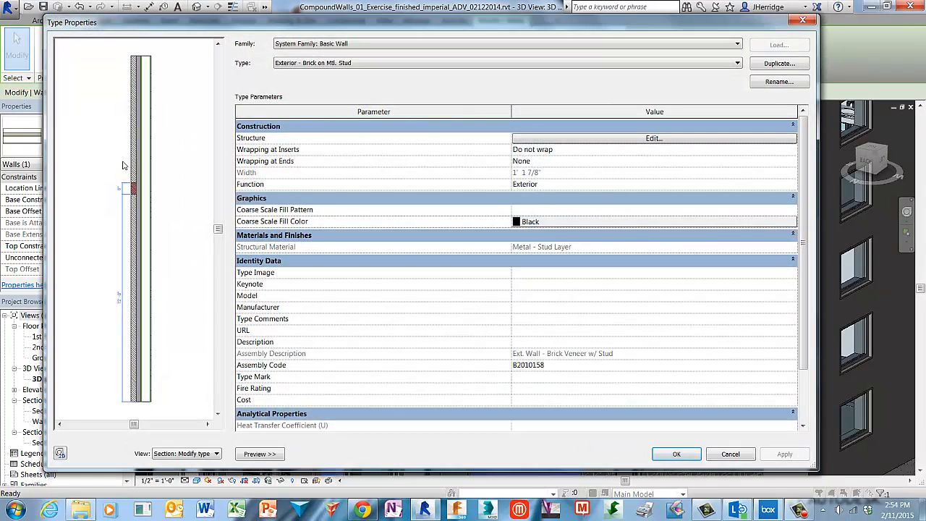
left_click(692, 139)
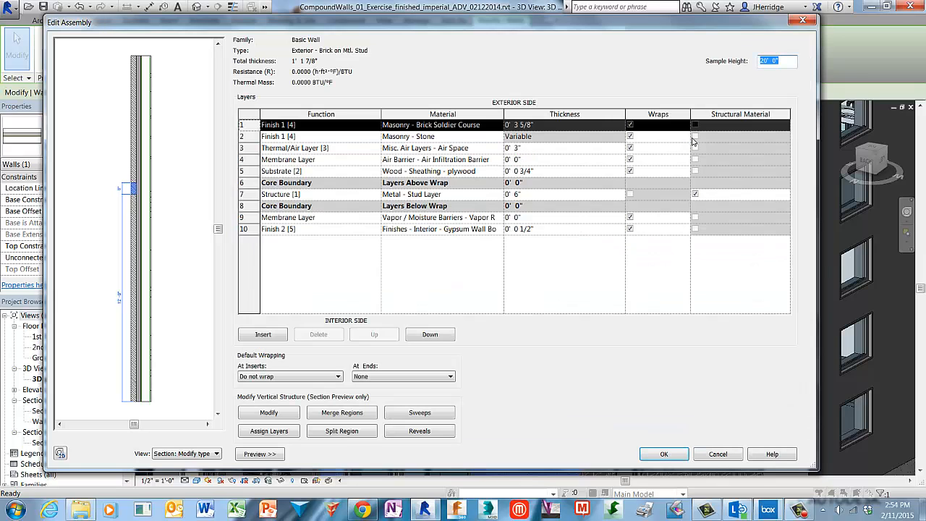
Examine the Masonry - Brick Soldier Course and Masonry - Stone layers in the section preview, and discard the type edits
left_click(175, 196)
scroll(115, 196, "up", 3)
scroll(132, 194, "up", 1)
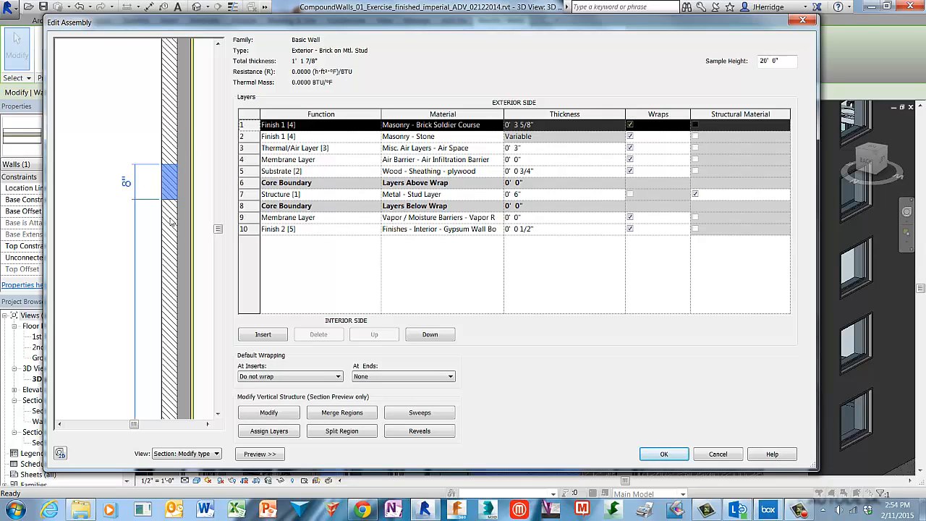
left_click(256, 137)
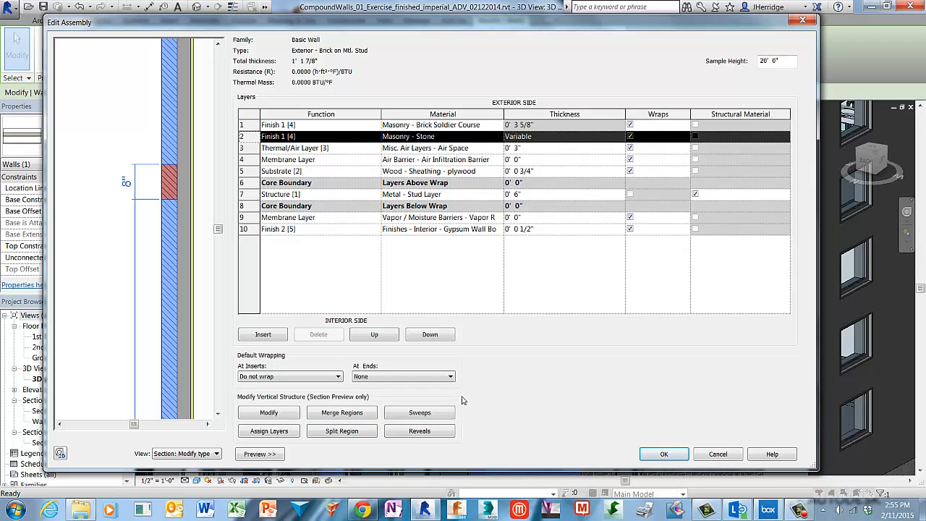
left_click(736, 455)
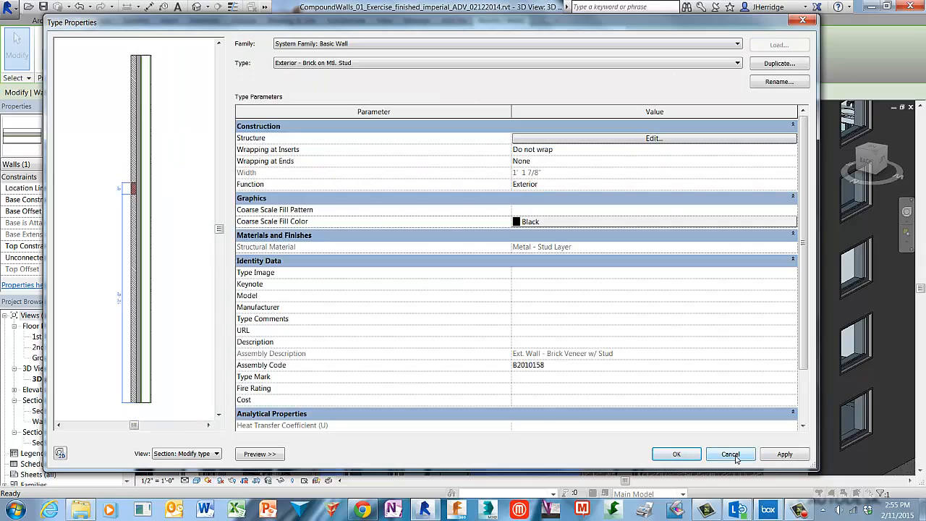
left_click(736, 459)
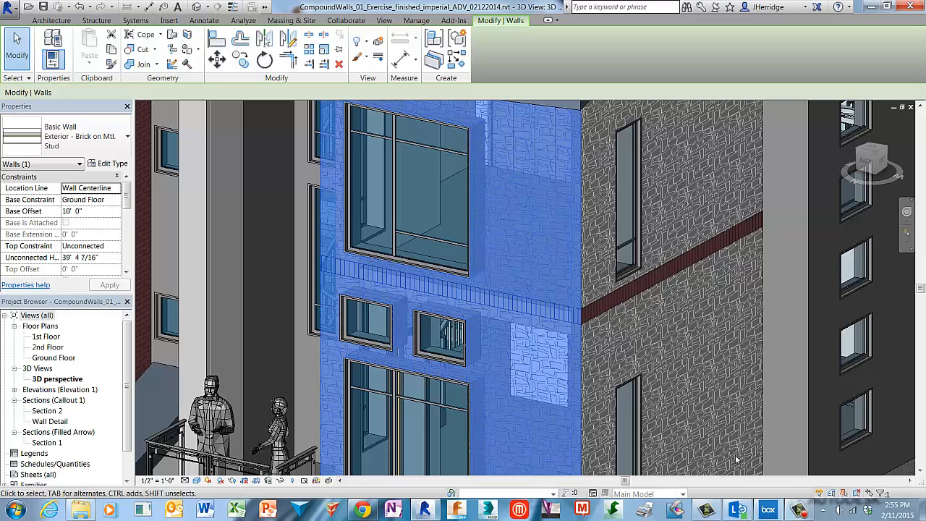
key("Escape")
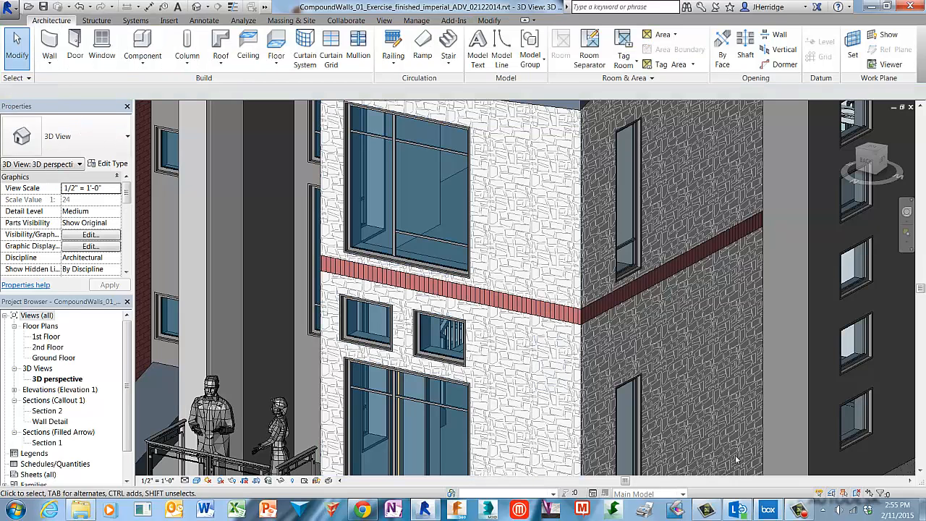
right_click(699, 408)
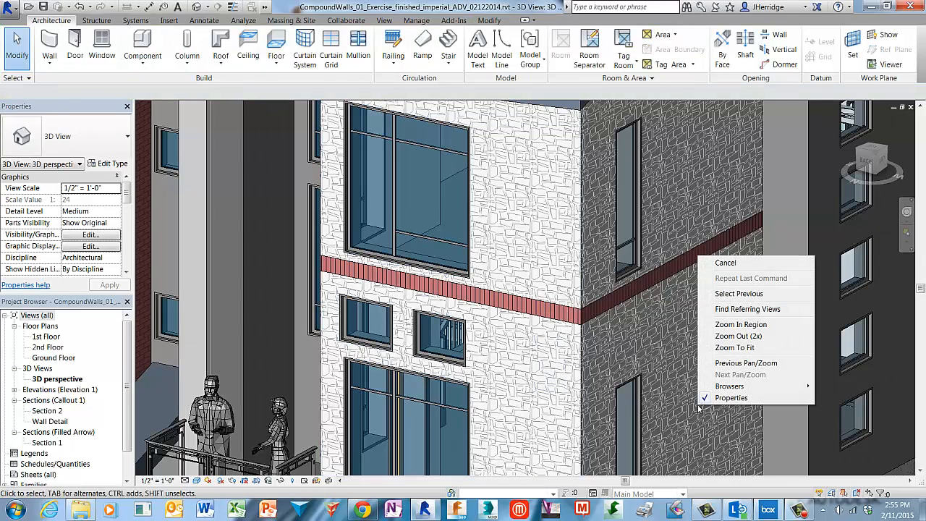
left_click(753, 348)
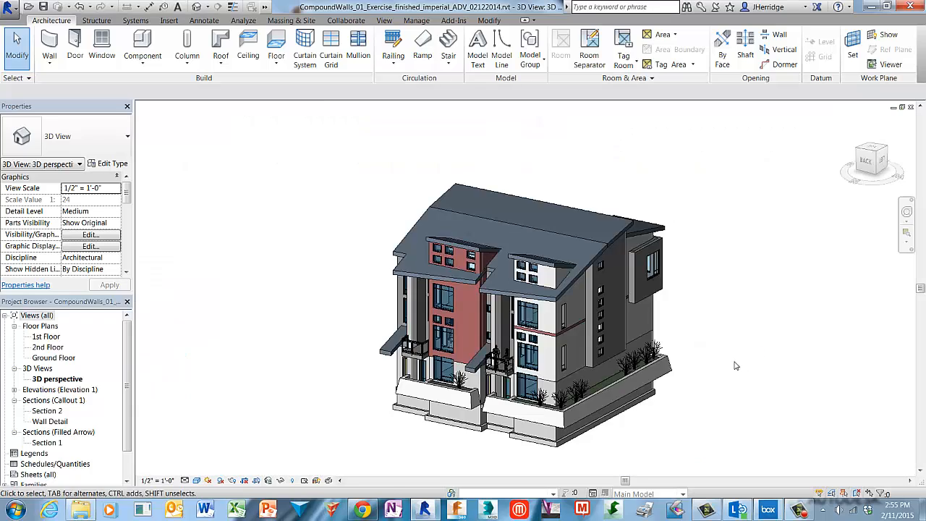
scroll(702, 397, "up", 4)
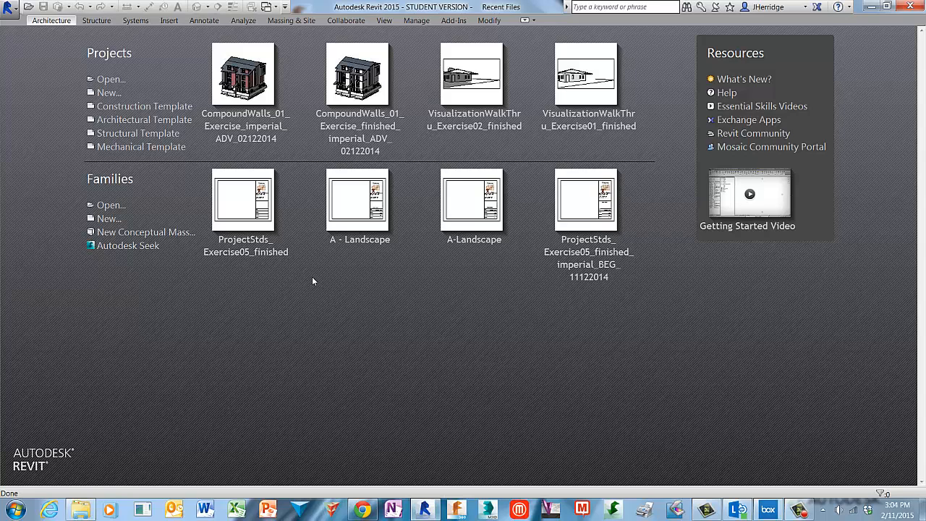
Open the project CompoundWalls_01_Exercise_imperial_ADV_02122014.rvt from the 11_CompoundWalls_Design Editing folder in Revit Fundamentals
left_click(109, 80)
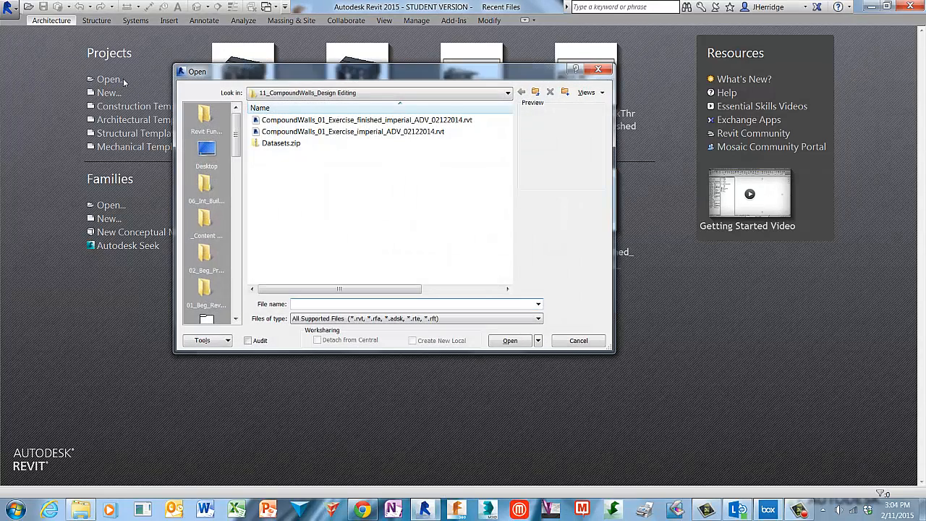
left_click(214, 120)
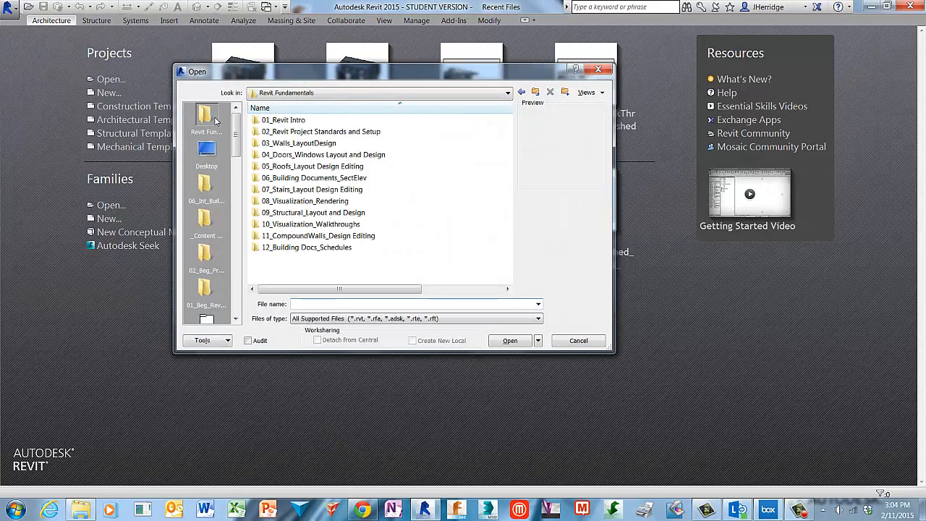
left_click(257, 238)
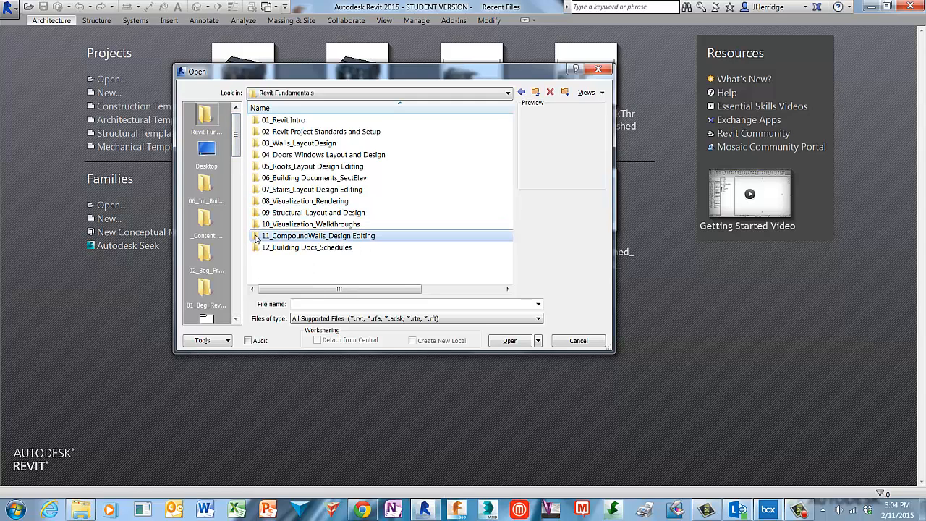
double_click(257, 239)
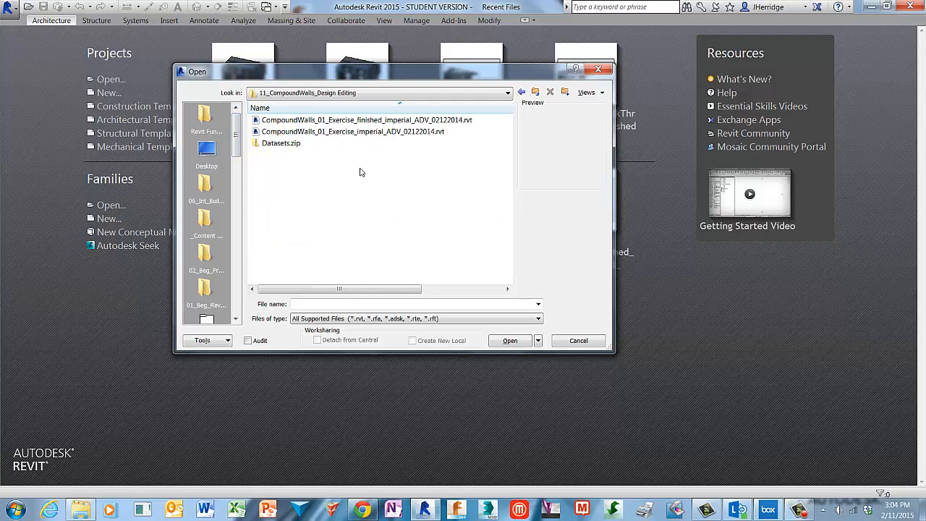
left_click(417, 134)
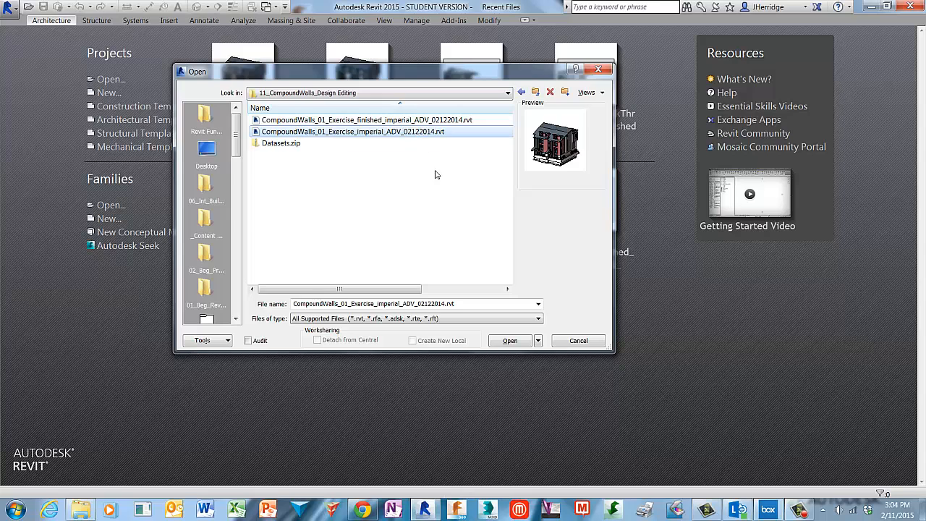
left_click(510, 340)
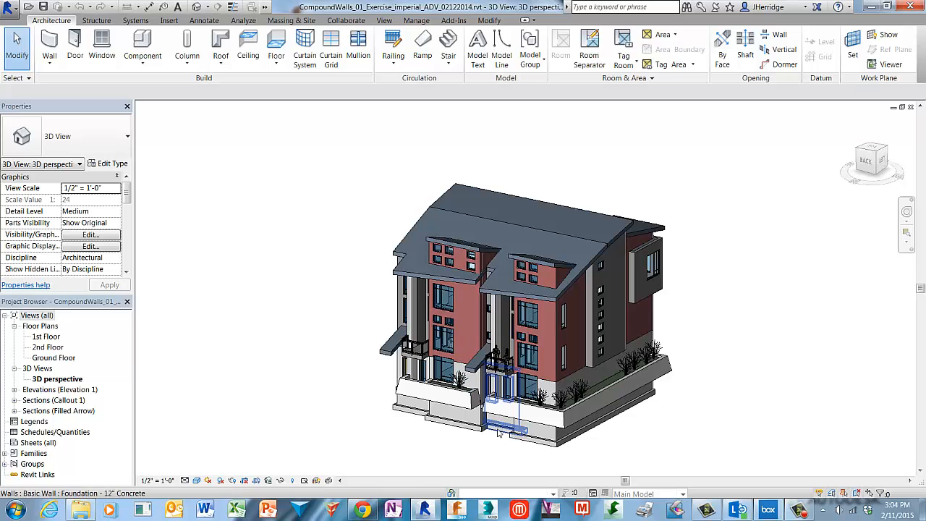
Open the Exterior - Brick on Mtl. Stud layer structure for editing, using the brick wall of the unit away from the corner
scroll(500, 438, "up", 2)
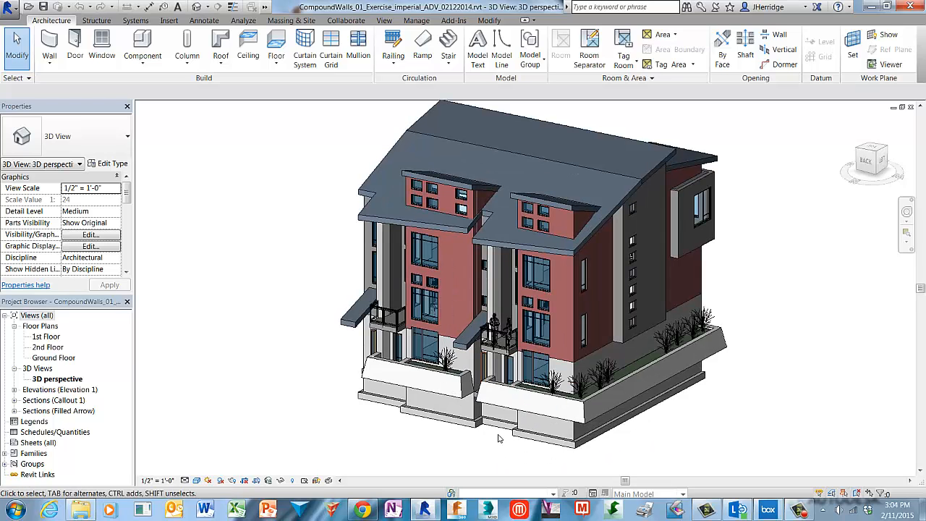
scroll(499, 434, "up", 3)
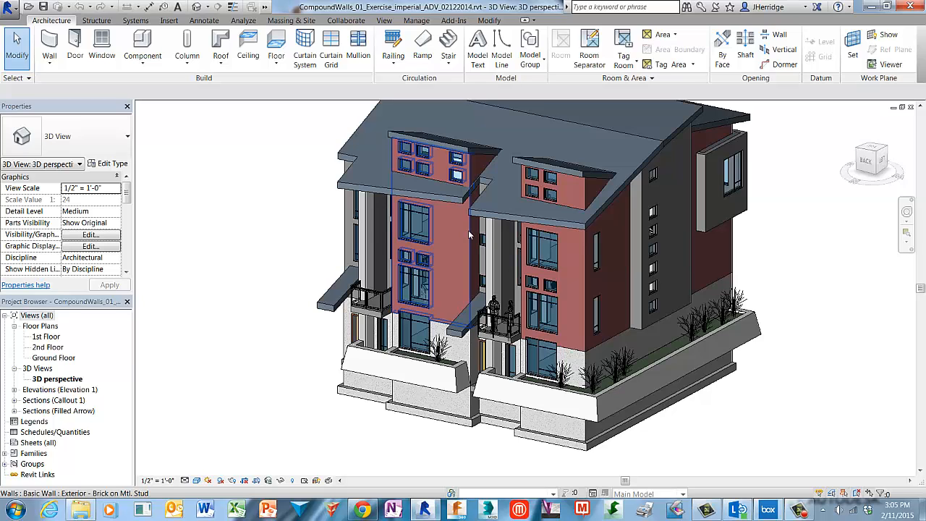
left_click(468, 231)
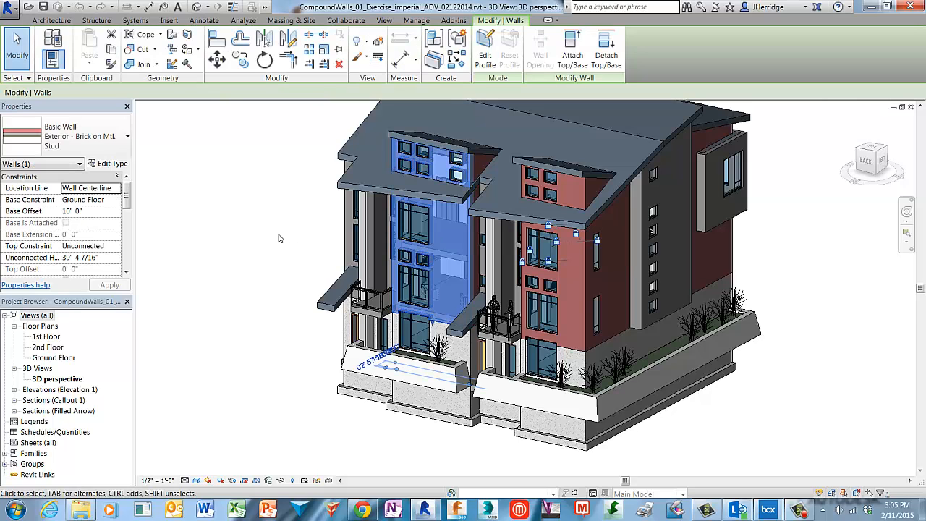
left_click(118, 166)
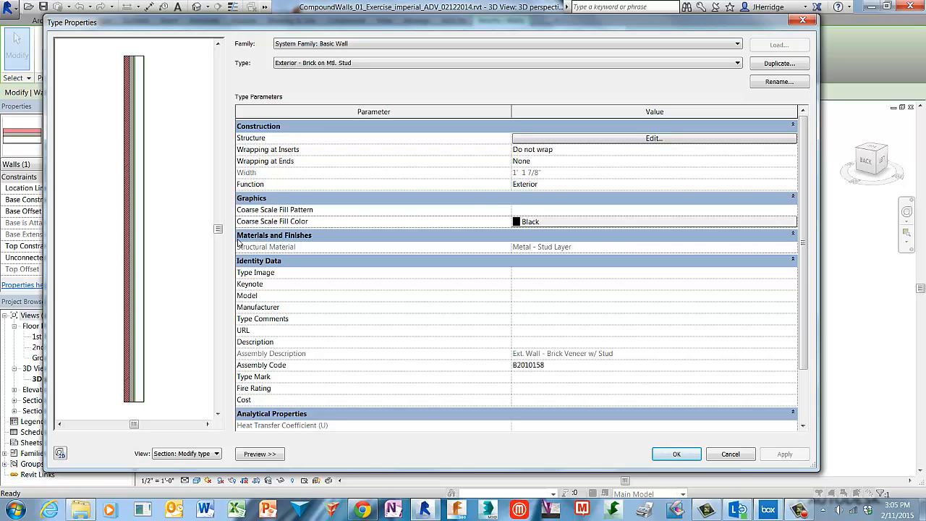
left_click(653, 138)
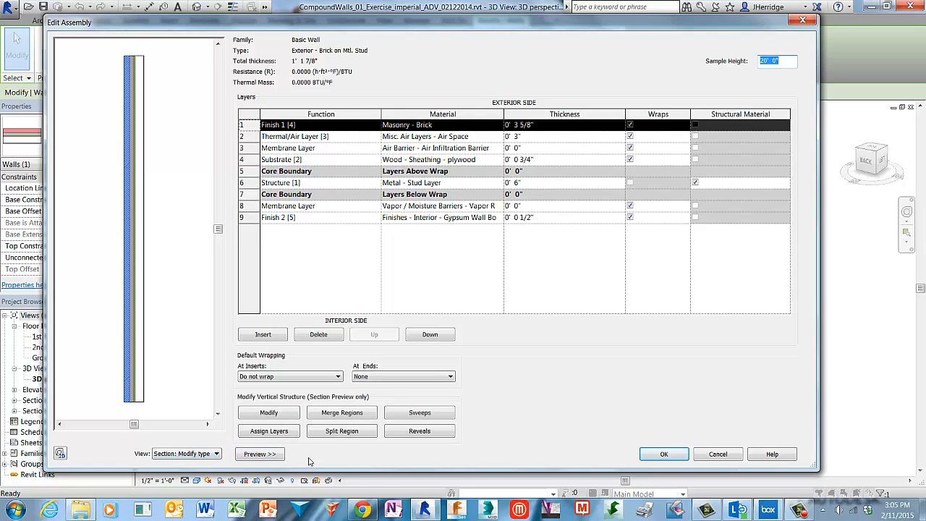
Show the wall assembly preview as the section view for modifying type attributes
left_click(260, 455)
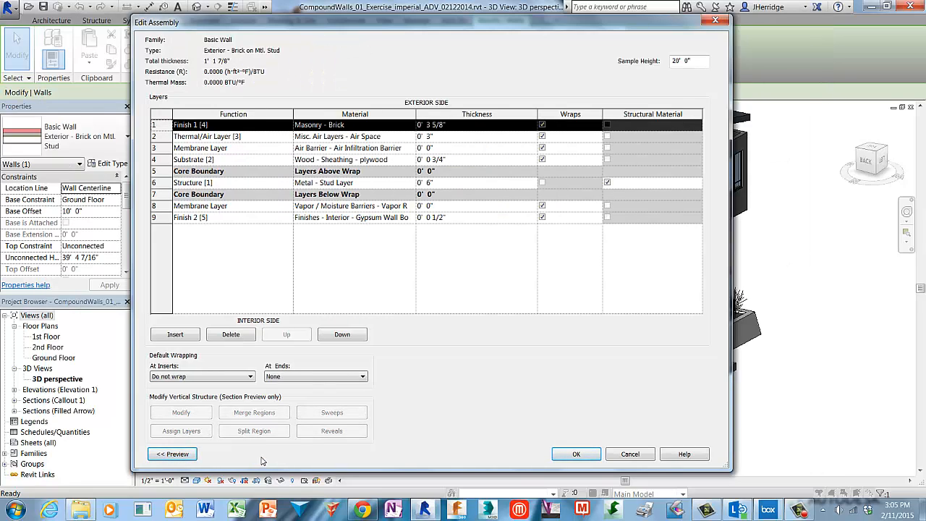
left_click(173, 454)
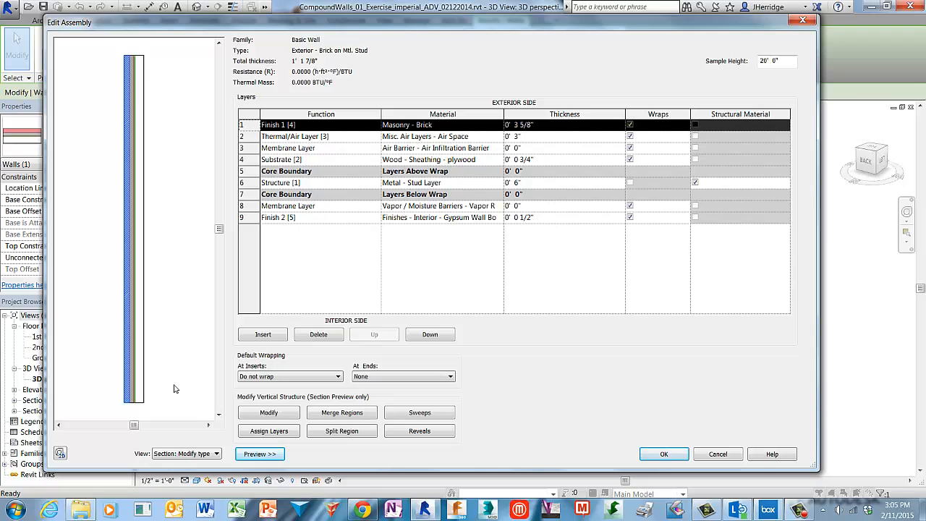
left_click(215, 454)
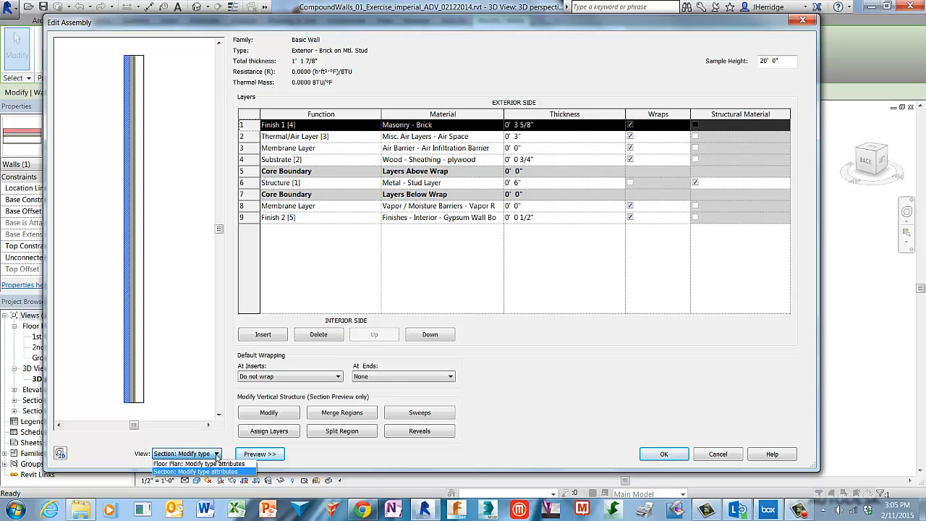
left_click(243, 472)
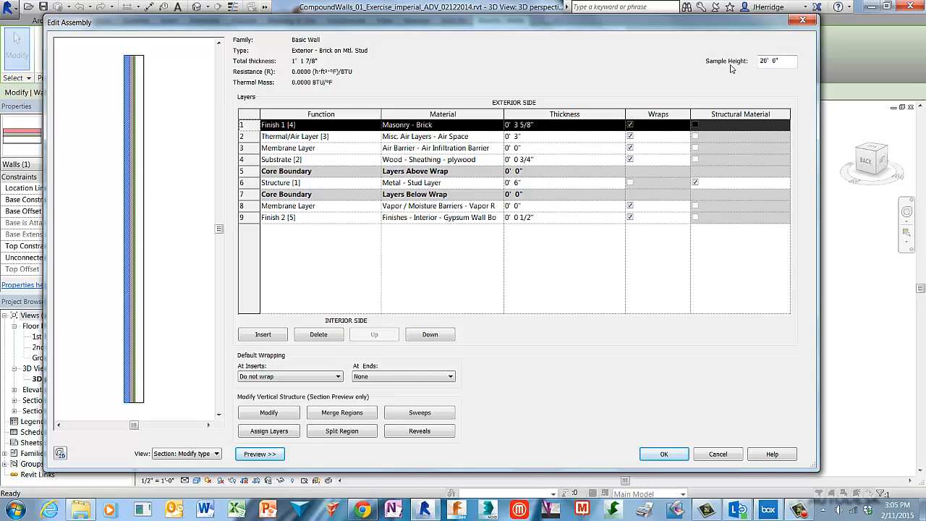
Try a sample height of 10' for the wall assembly, and restore it to 20'
left_click_drag(790, 64, 752, 65)
type("10'")
key("Tab")
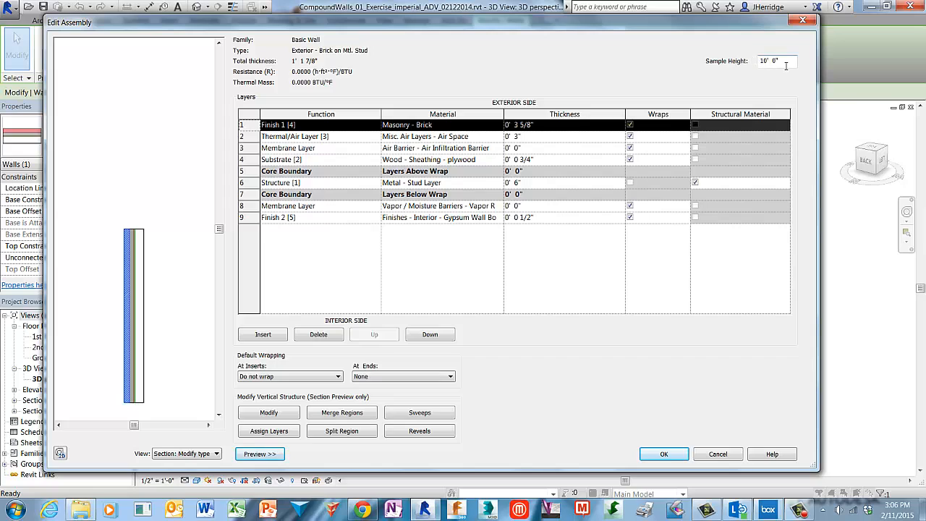
left_click_drag(786, 66, 741, 72)
type("20'")
key("Tab")
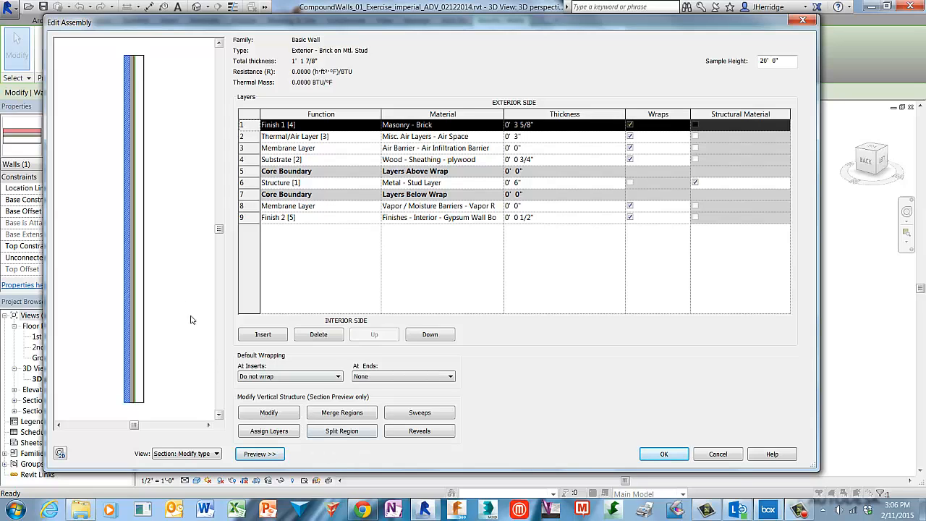
Split the brick layer in the section preview 3'-0" above the wall base and again 2'-8" above that split
right_click(164, 267)
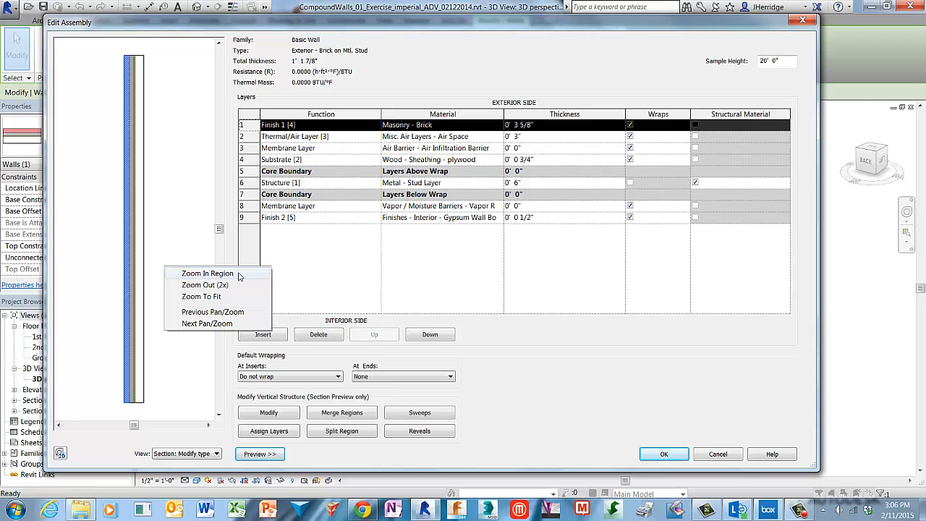
left_click(208, 274)
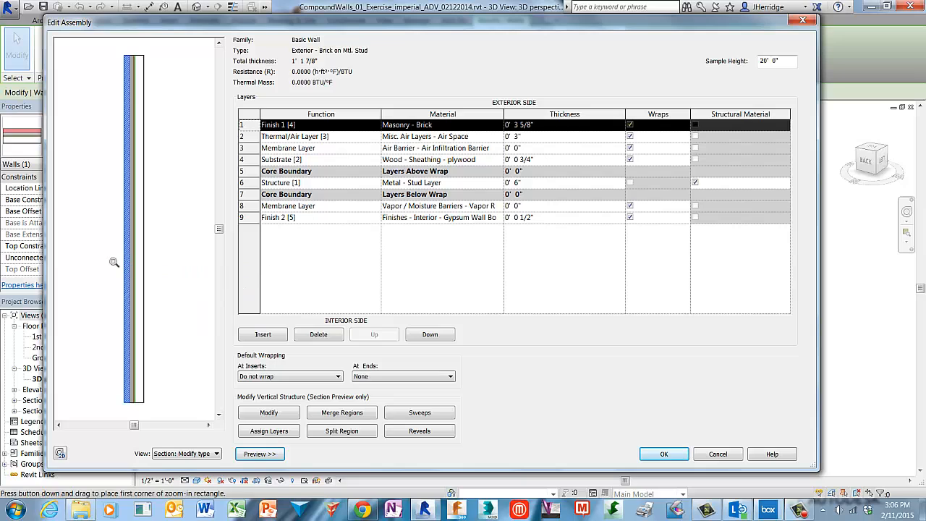
left_click_drag(64, 248, 192, 415)
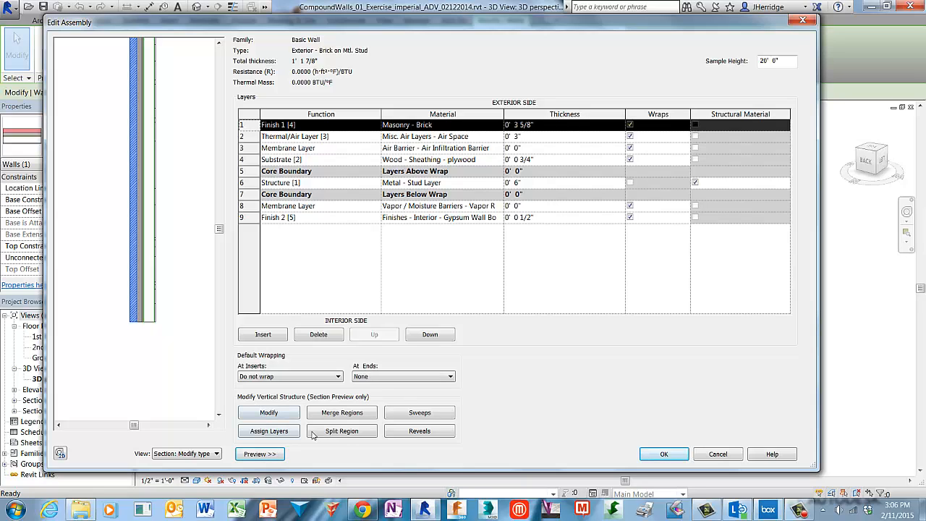
left_click(367, 432)
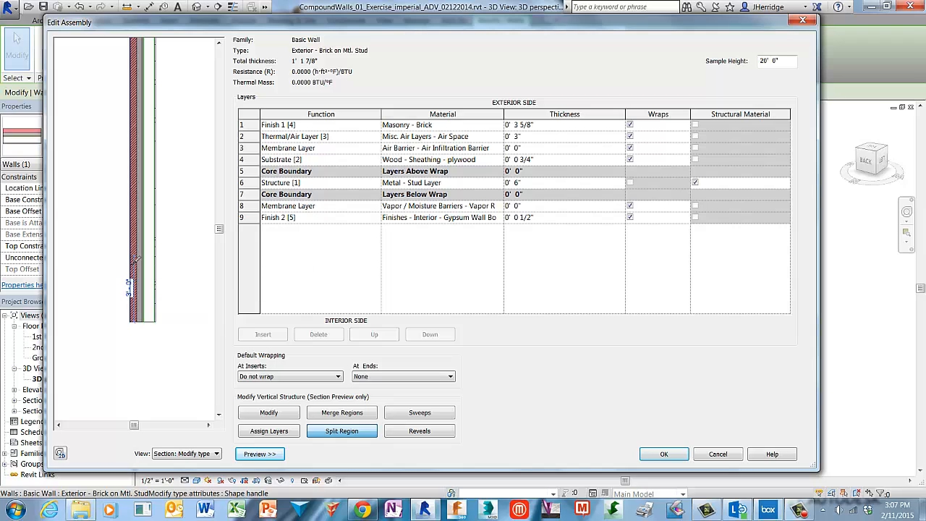
scroll(128, 268, "up", 3)
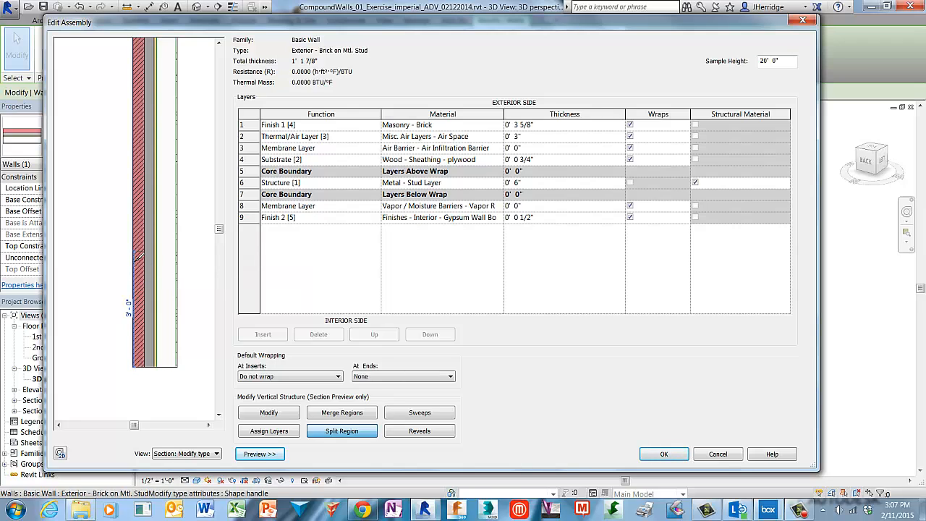
left_click(136, 253)
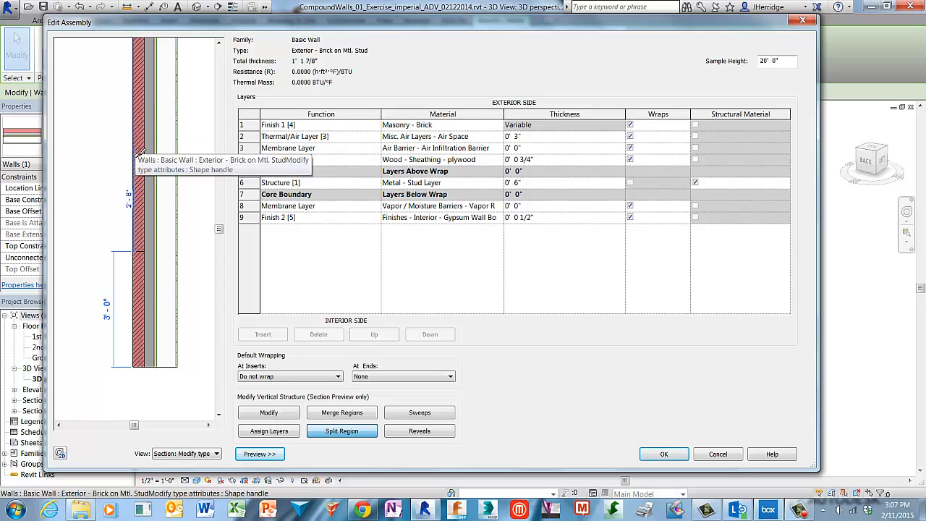
left_click(138, 149)
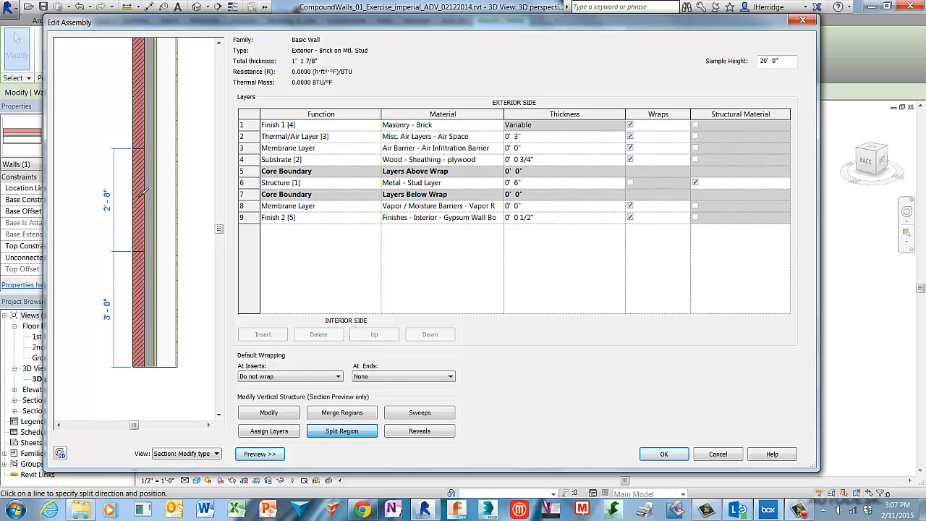
Merge the brick regions on either side of the upper split, leaving only the lower split
left_click(296, 416)
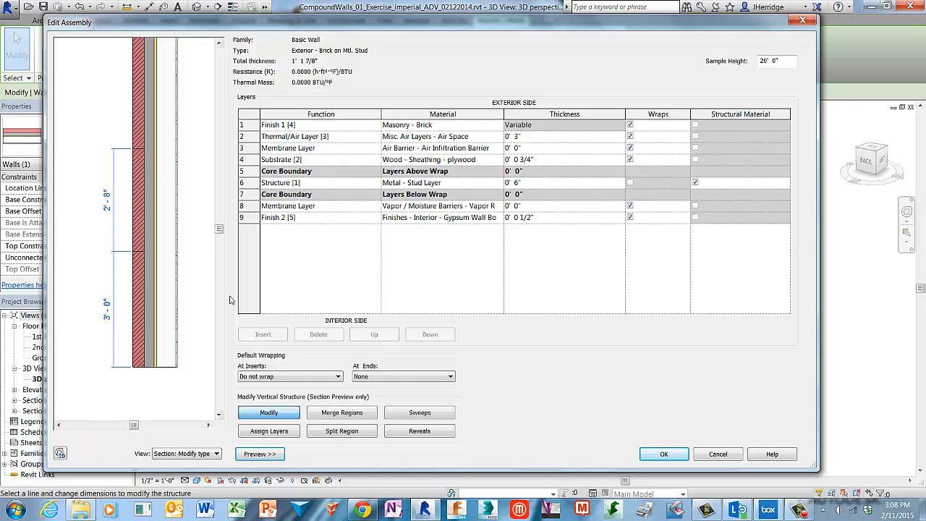
left_click(371, 417)
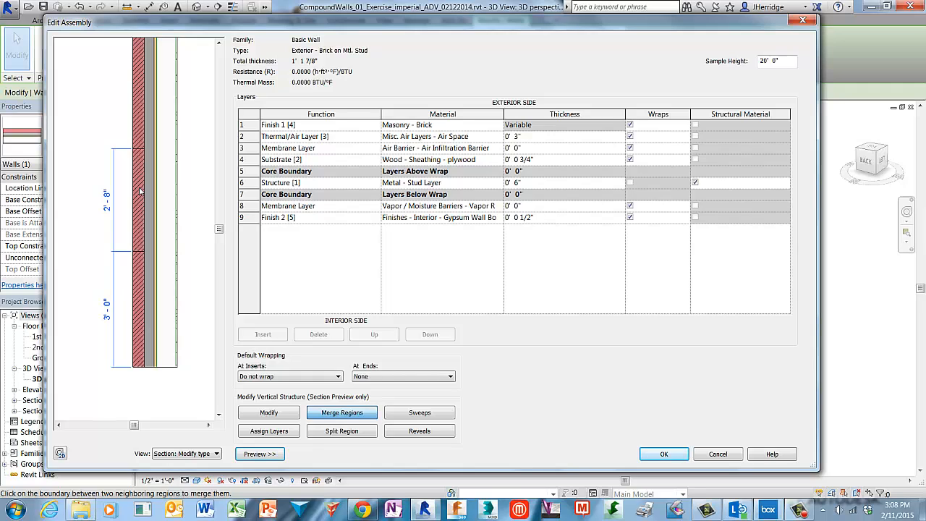
left_click(137, 150)
Set the height of the remaining brick split above the wall base to 4'
left_click(249, 414)
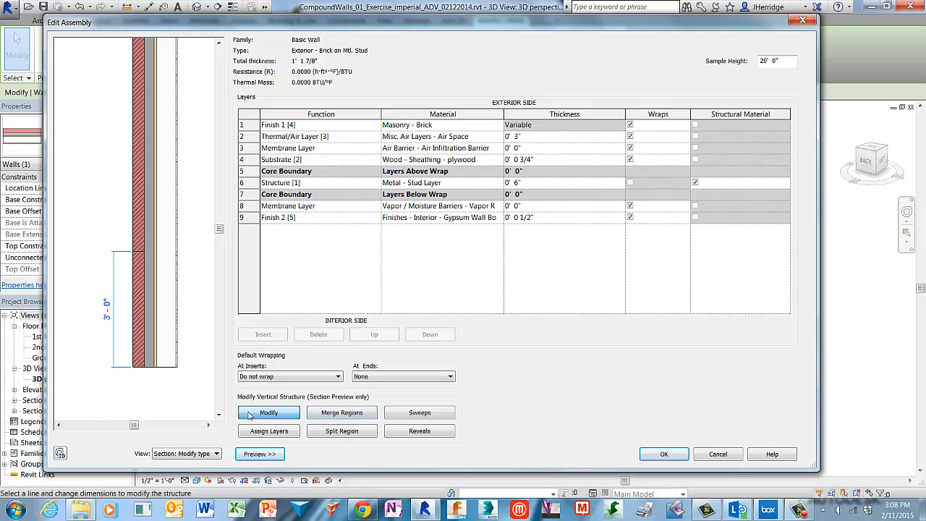
left_click(138, 255)
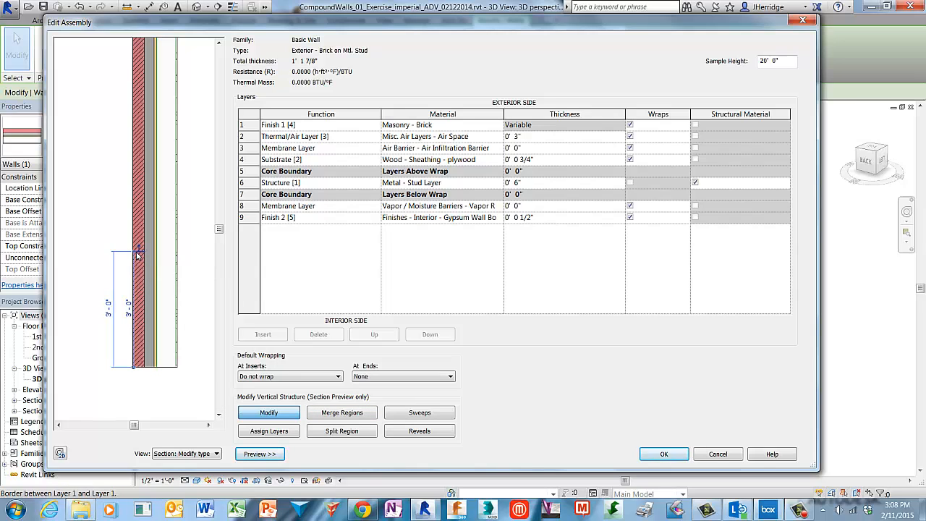
left_click(128, 308)
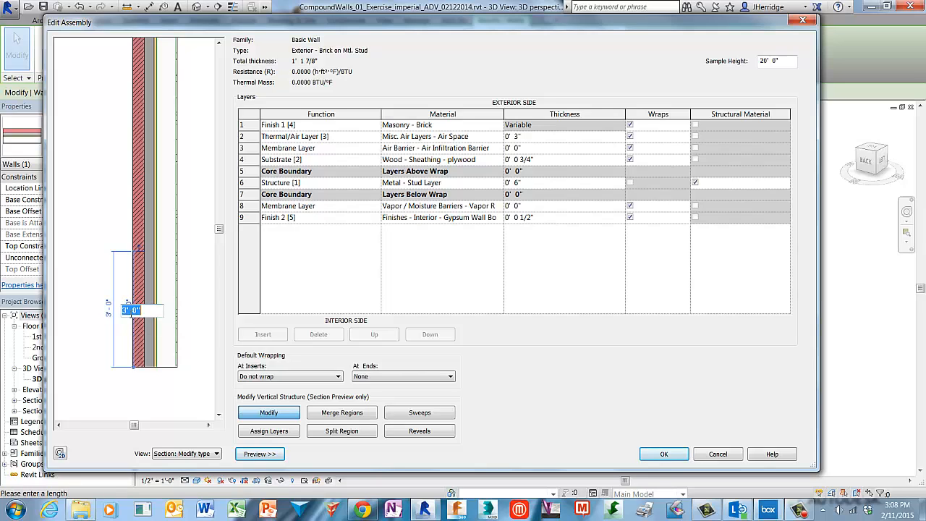
type("4")
key("Return")
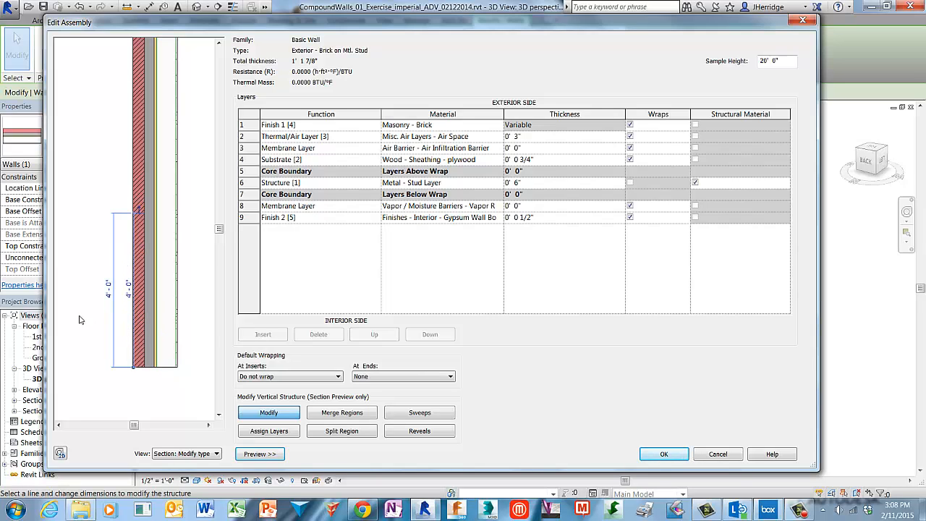
left_click(84, 275)
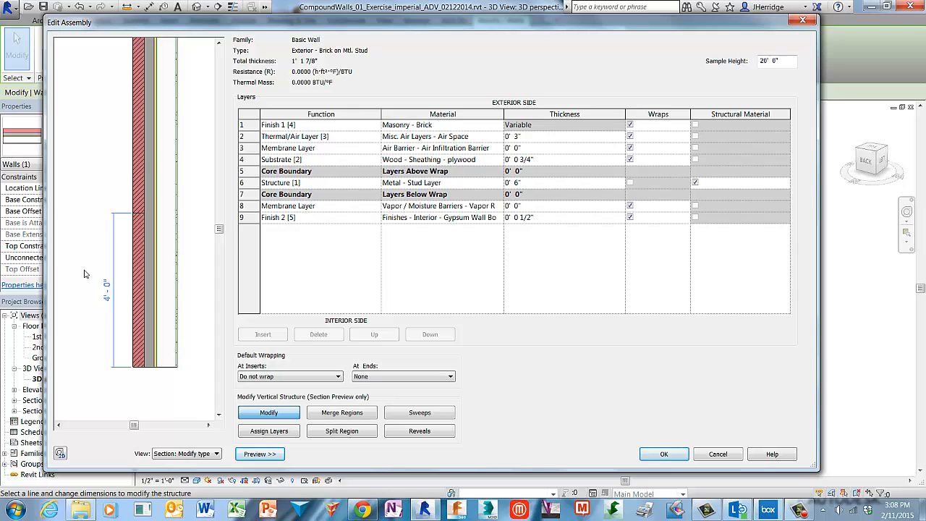
Set the brick split's height to 4'-8", and merge the two brick regions back into one
left_click(293, 418)
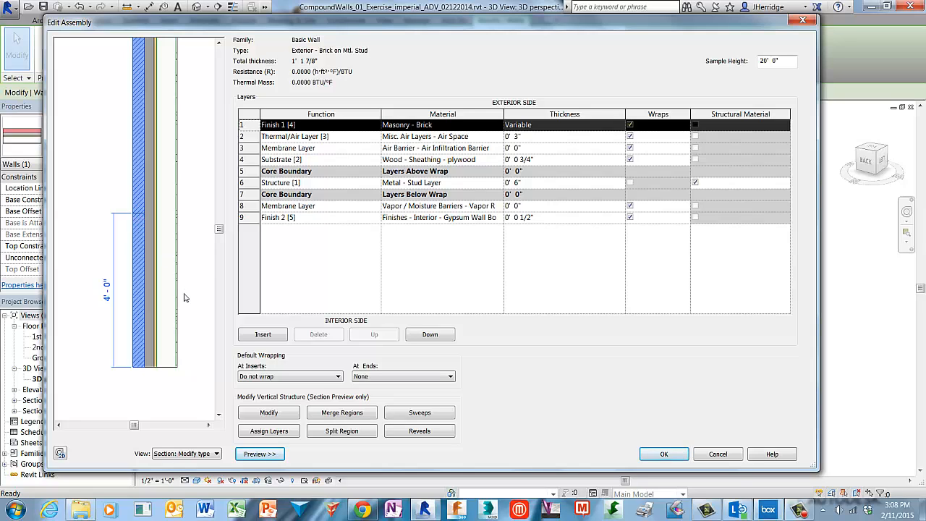
left_click(292, 418)
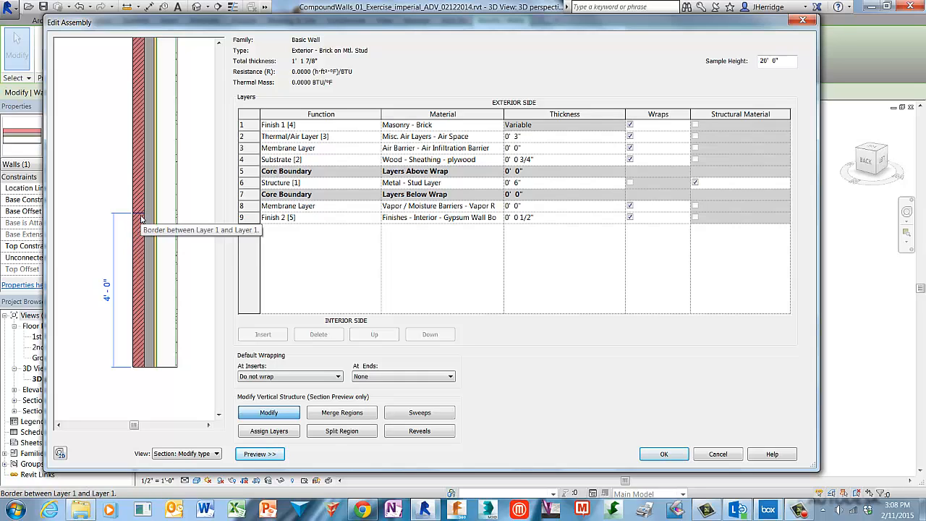
left_click(141, 219)
left_click(129, 290)
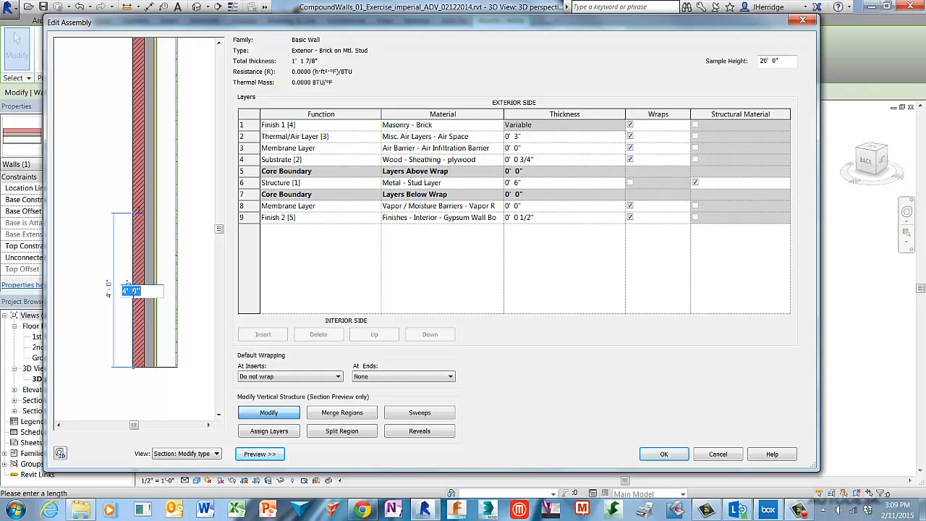
type("4'8")
key("Return")
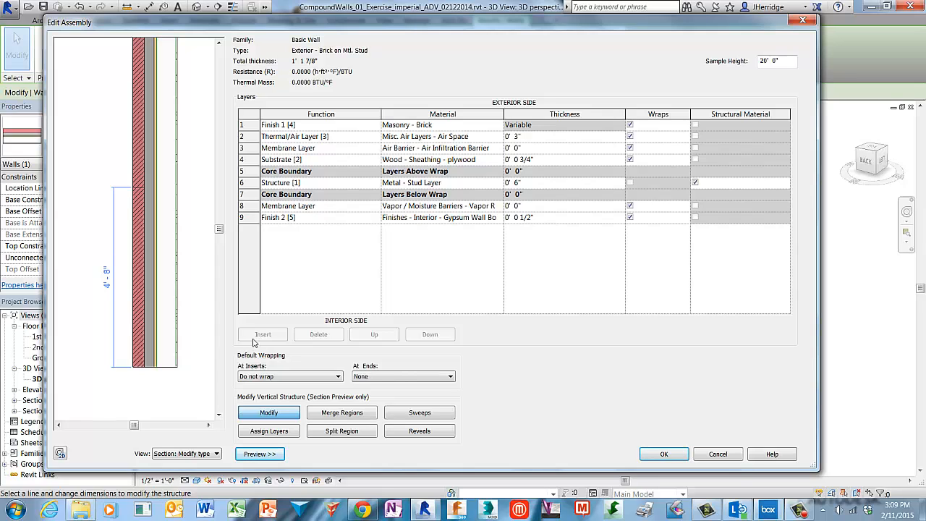
left_click(369, 415)
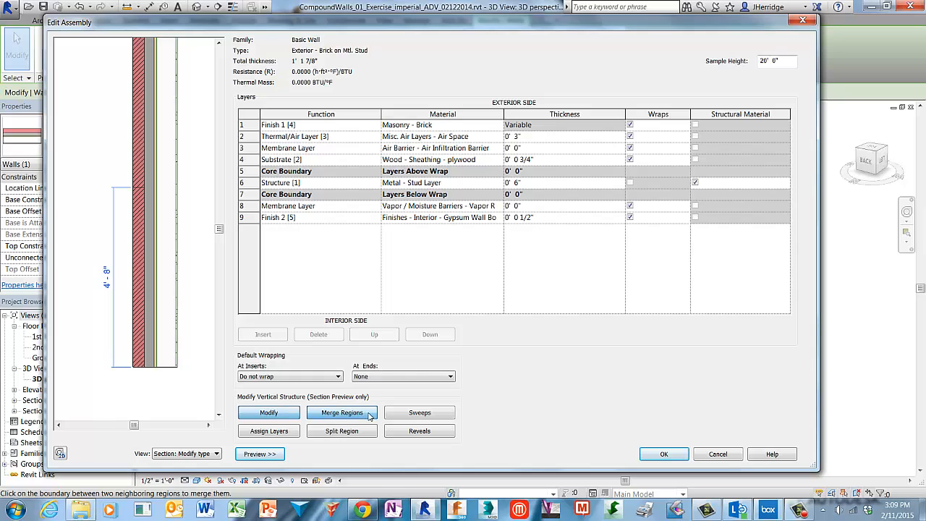
left_click(140, 188)
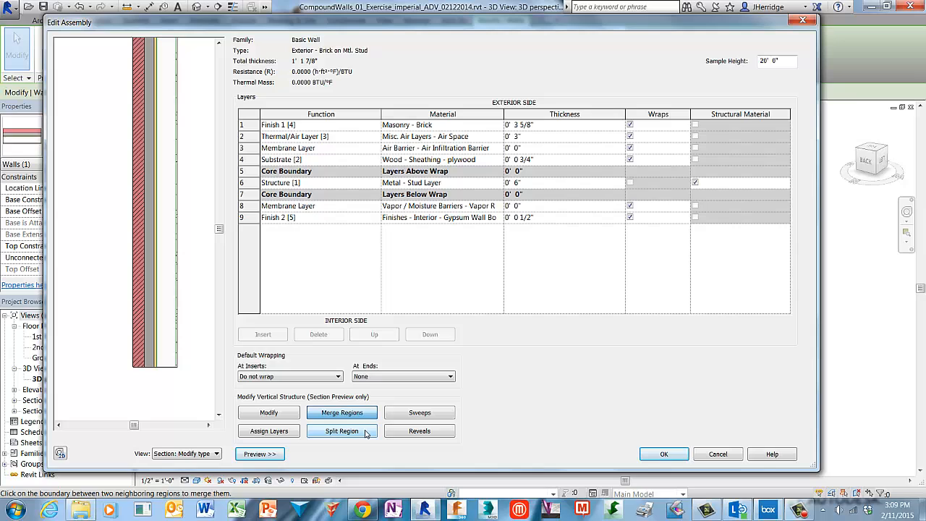
Split the brick layer again near the wall base, and set the split's height to 12'
left_click(341, 431)
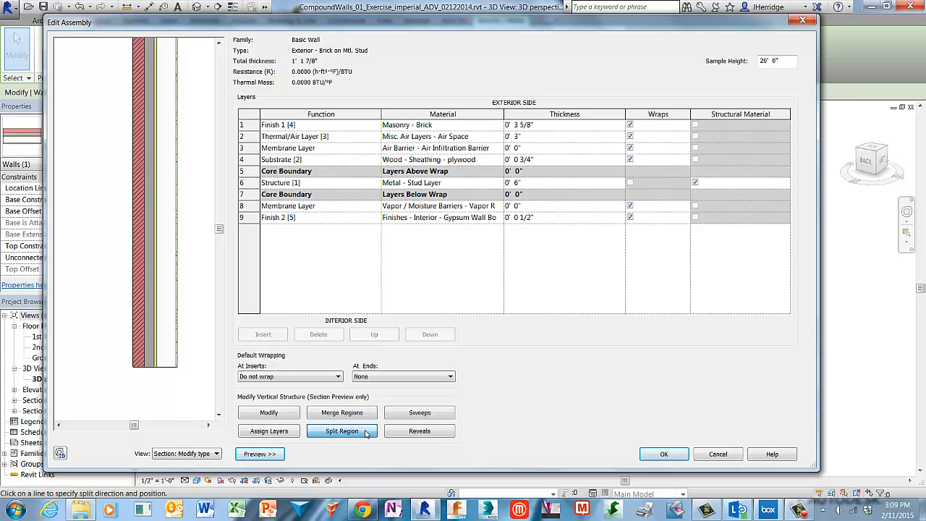
left_click(140, 232)
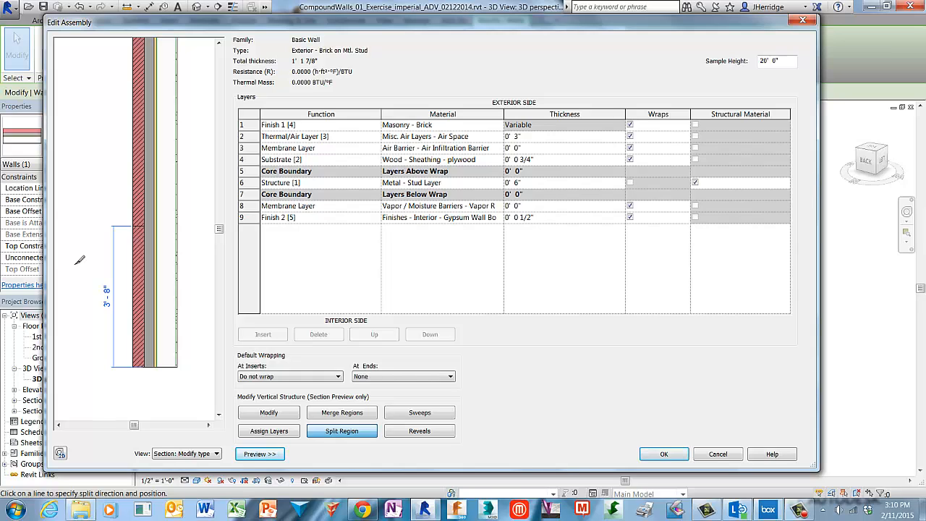
left_click(292, 418)
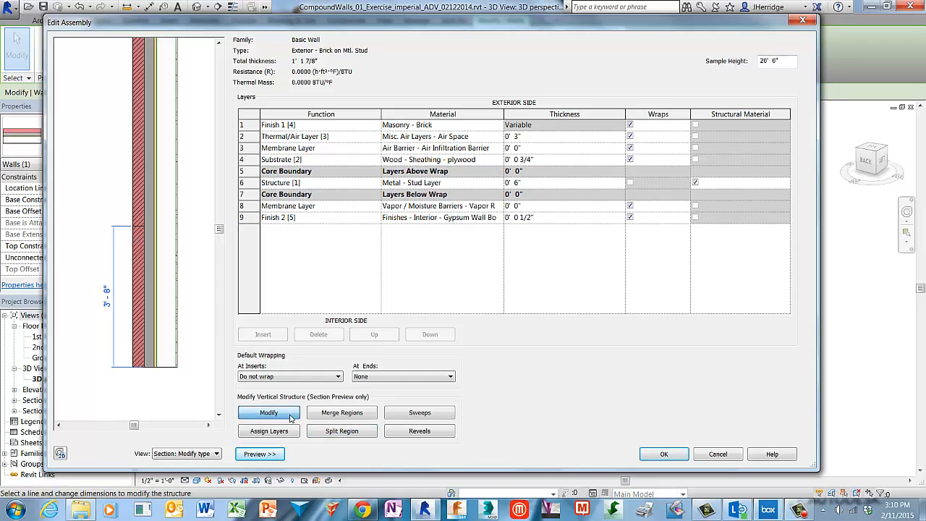
left_click(140, 229)
left_click(108, 306)
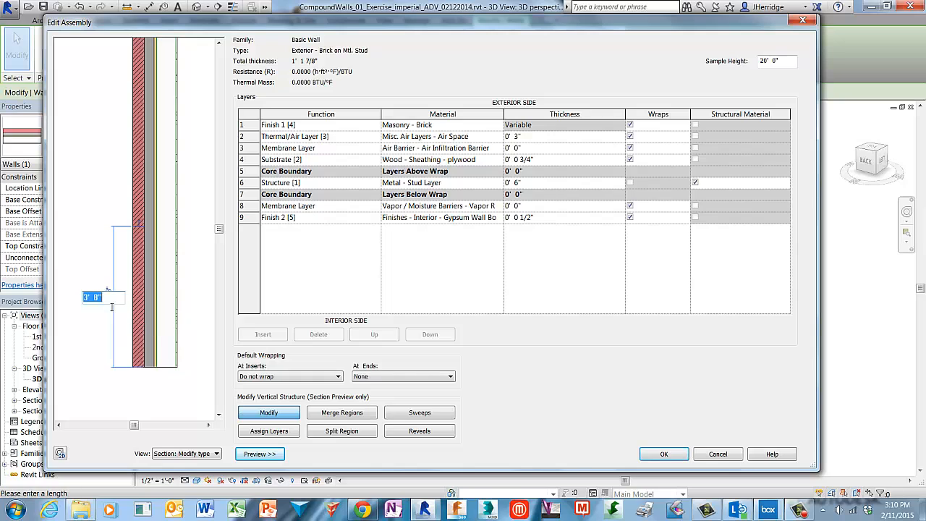
type("12")
key("Return")
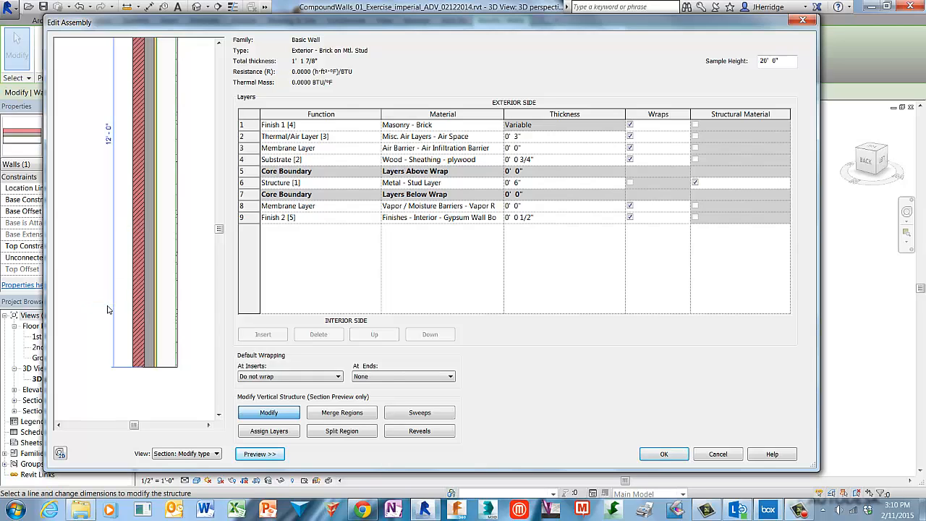
Split the brick layer a second time, 8" above the 12' split, to form a narrow band
scroll(78, 116, "down", 2)
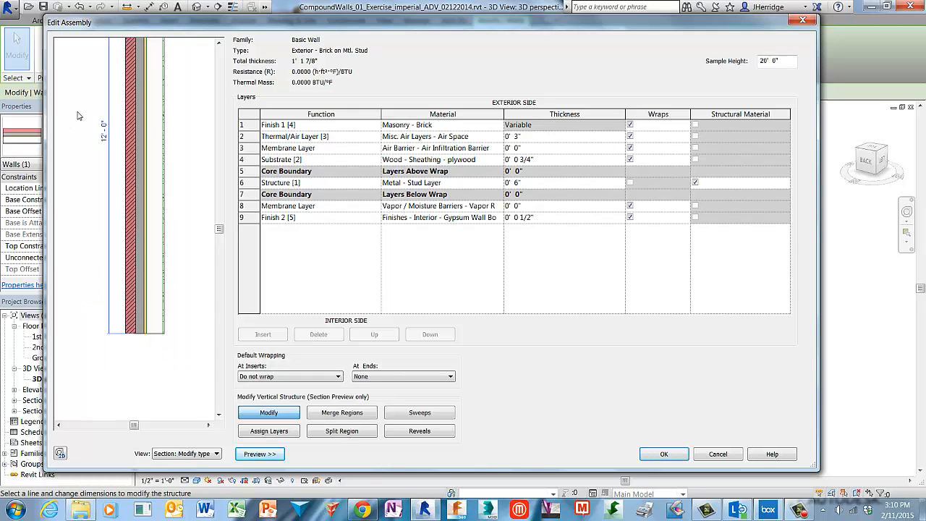
scroll(78, 116, "down", 1)
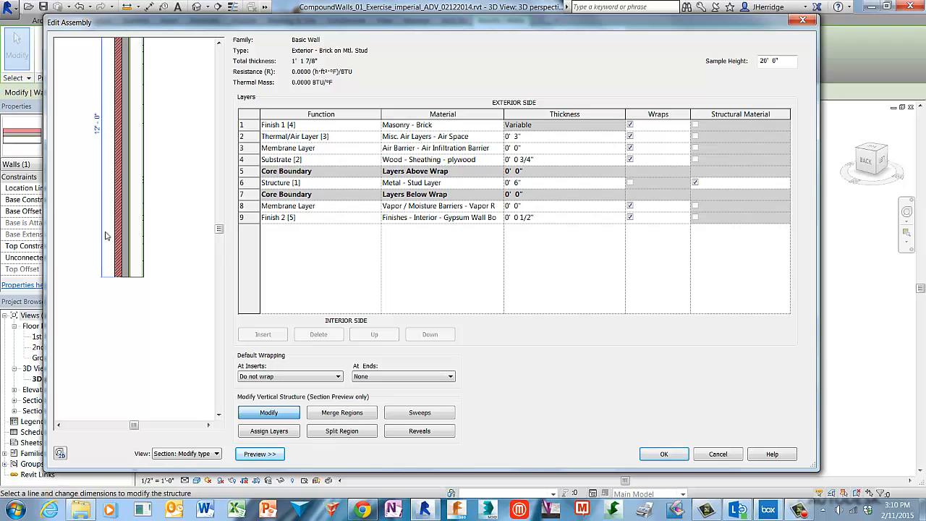
scroll(93, 303, "up", 1)
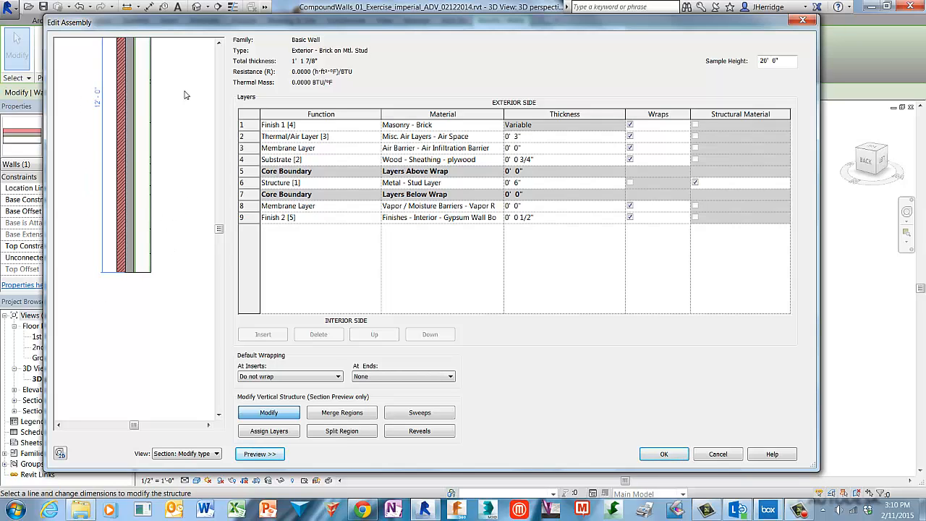
scroll(173, 104, "up", 1)
scroll(173, 101, "down", 1)
left_click_drag(219, 230, 228, 176)
scroll(172, 207, "up", 1)
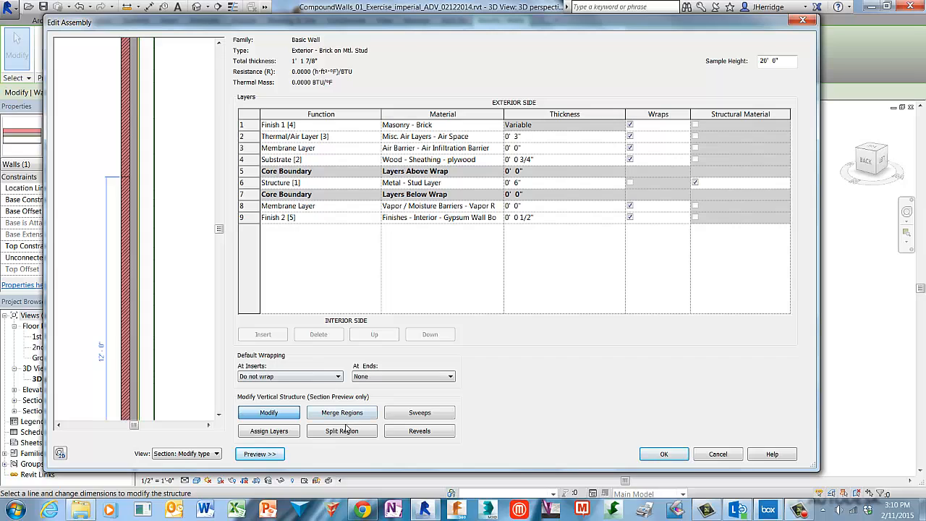
left_click(368, 435)
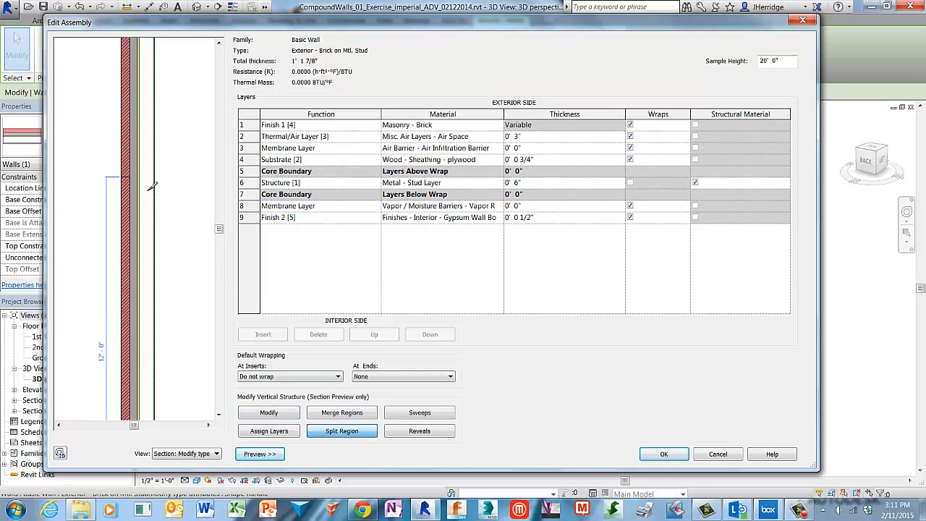
scroll(126, 160, "up", 3)
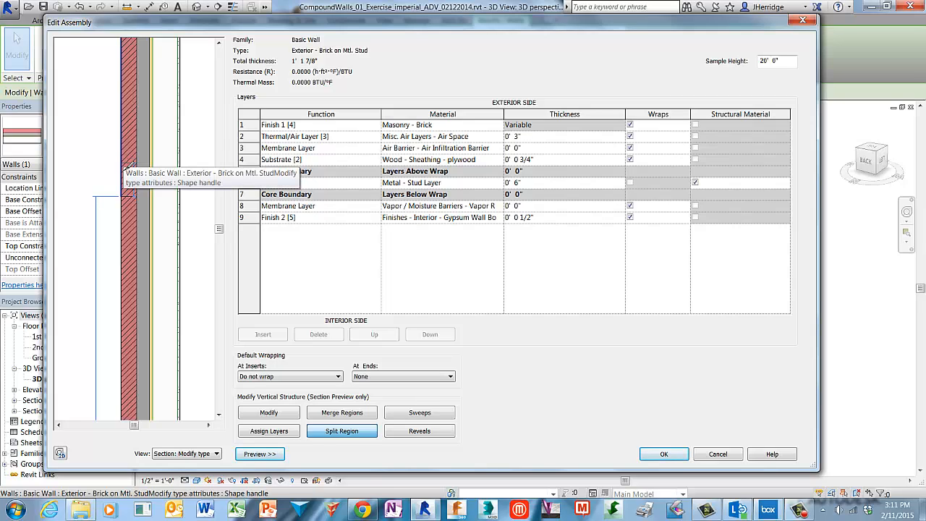
left_click(129, 165)
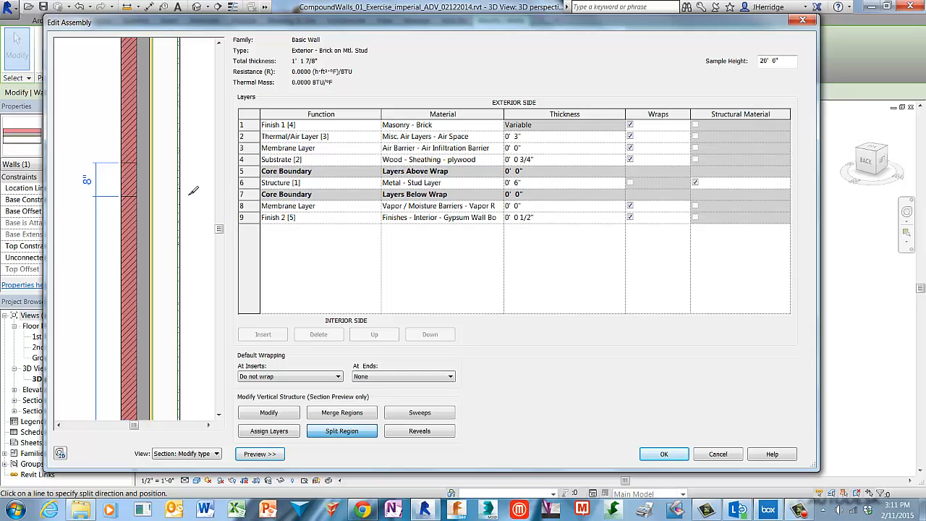
Insert a new layer on the exterior side of the brick layer and set its function to Finish 1 [4]
left_click(251, 126)
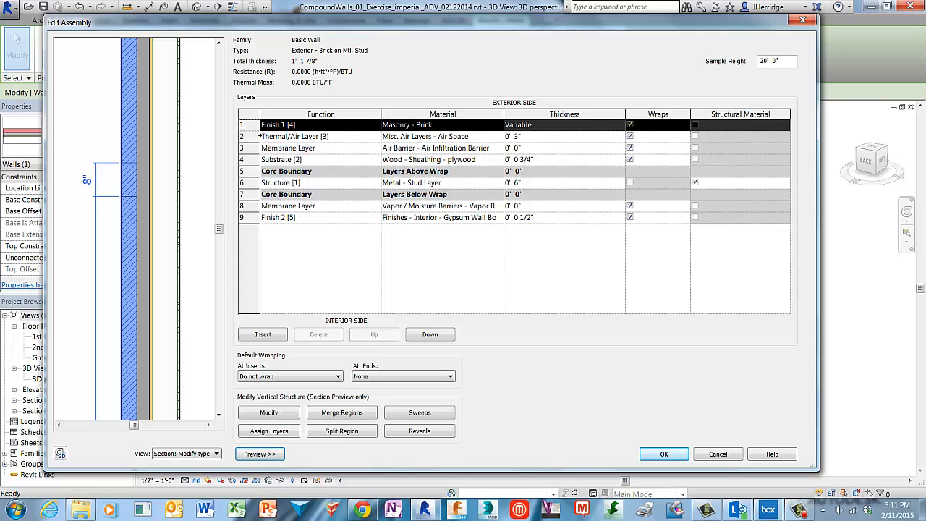
left_click(283, 339)
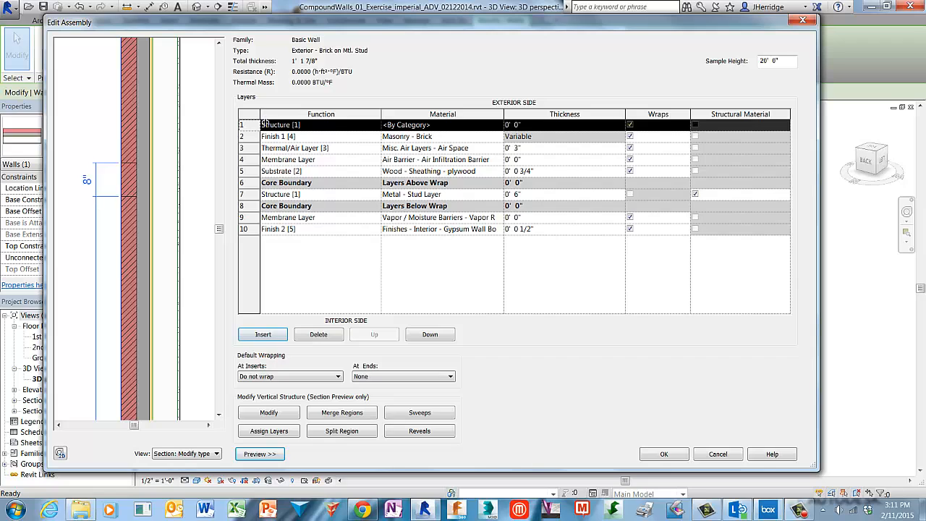
left_click(327, 128)
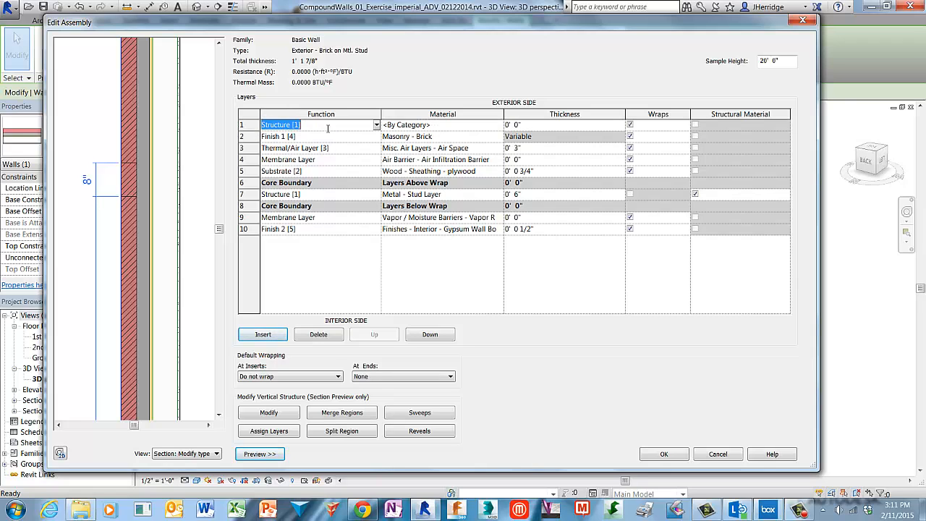
left_click(377, 126)
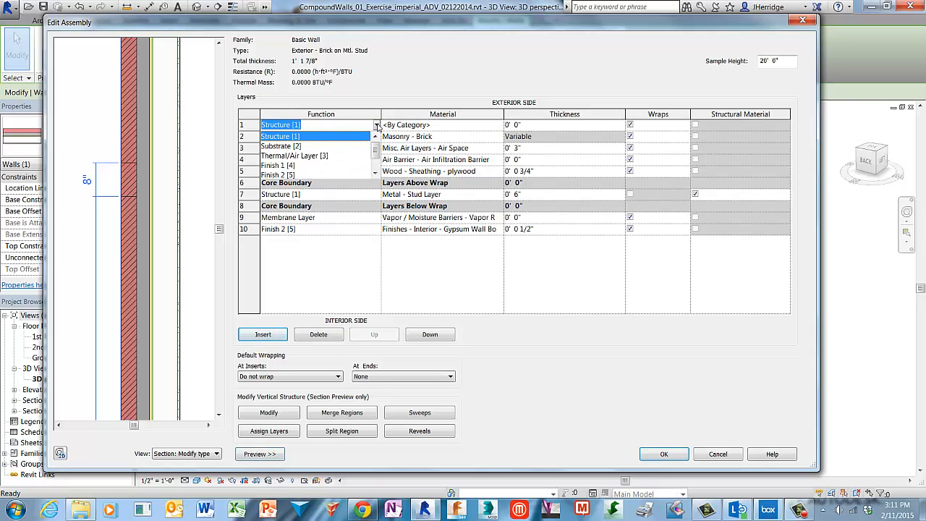
left_click(293, 166)
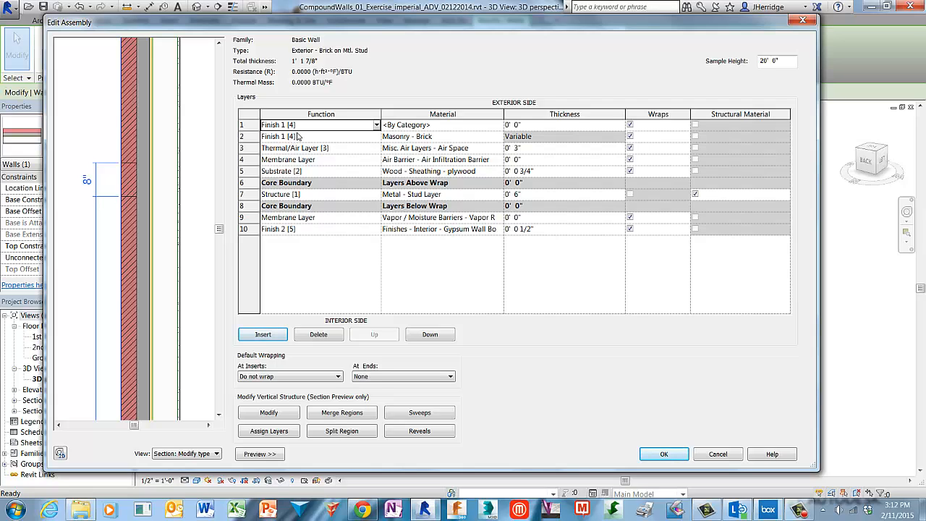
Set the new exterior layer's material to Masonry - Brick Soldier Course
left_click(447, 130)
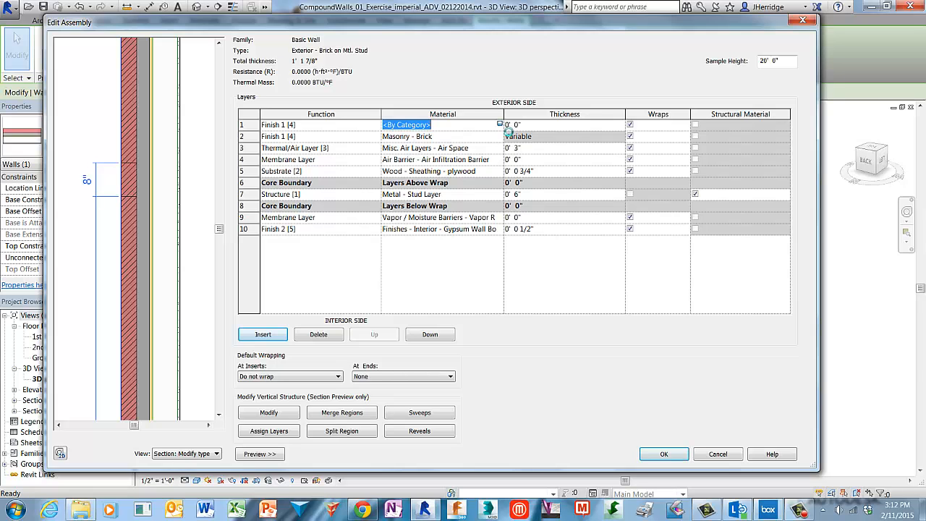
left_click(501, 125)
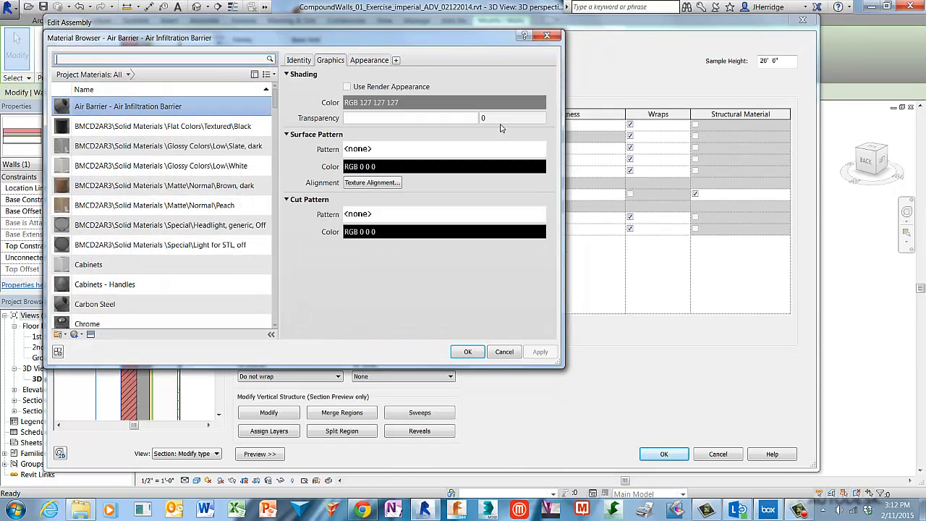
left_click(276, 94)
left_click_drag(276, 98, 276, 215)
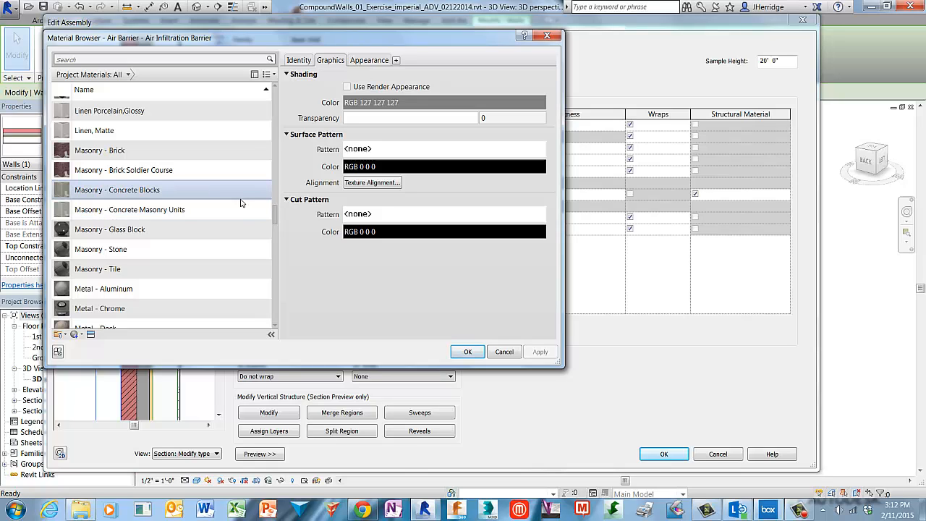
left_click(208, 178)
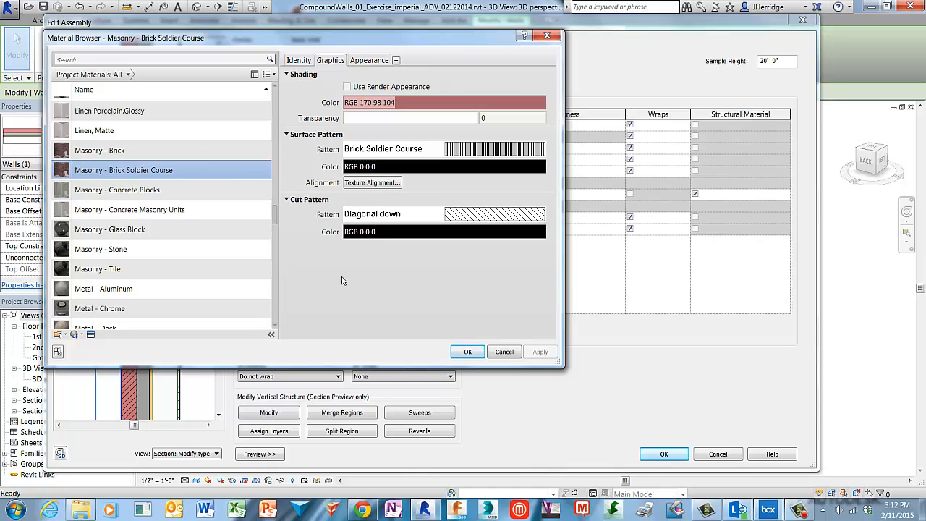
left_click(469, 352)
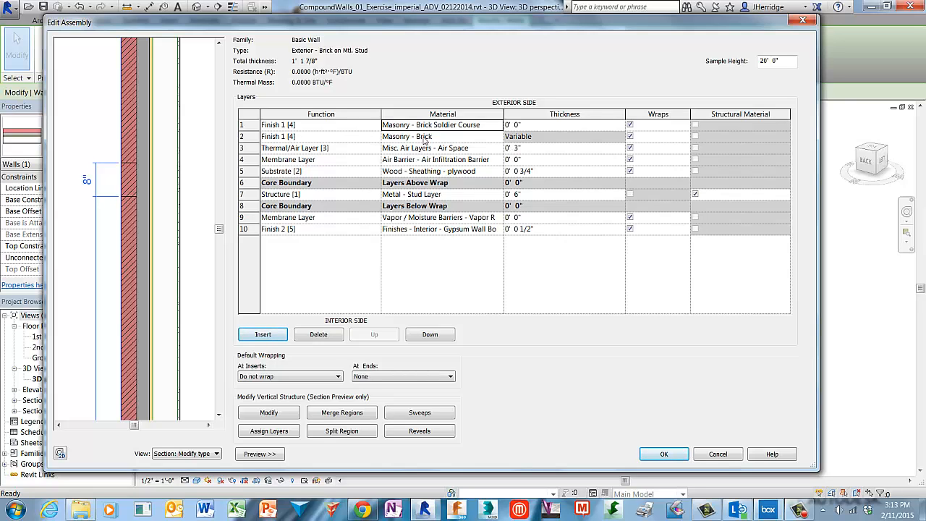
Change the material of the variable-thickness brick layer to Masonry - Stone
left_click(254, 138)
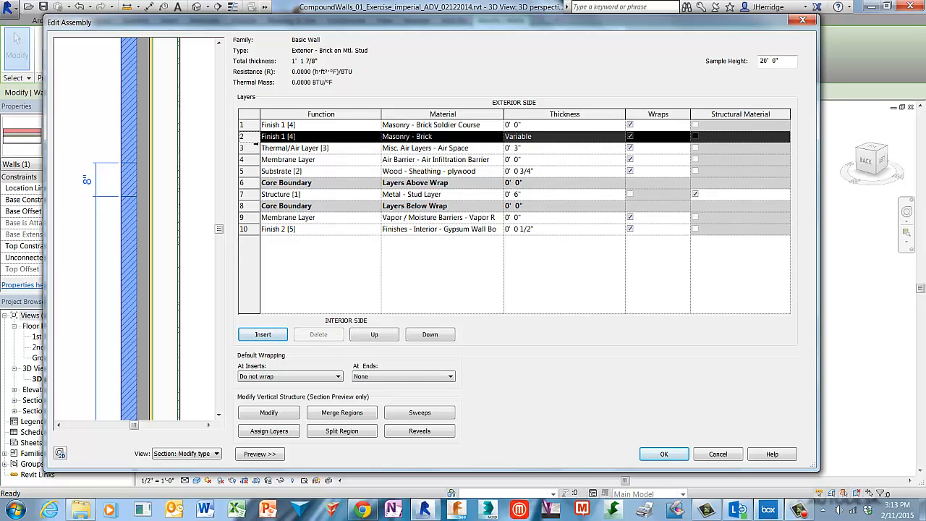
left_click(447, 140)
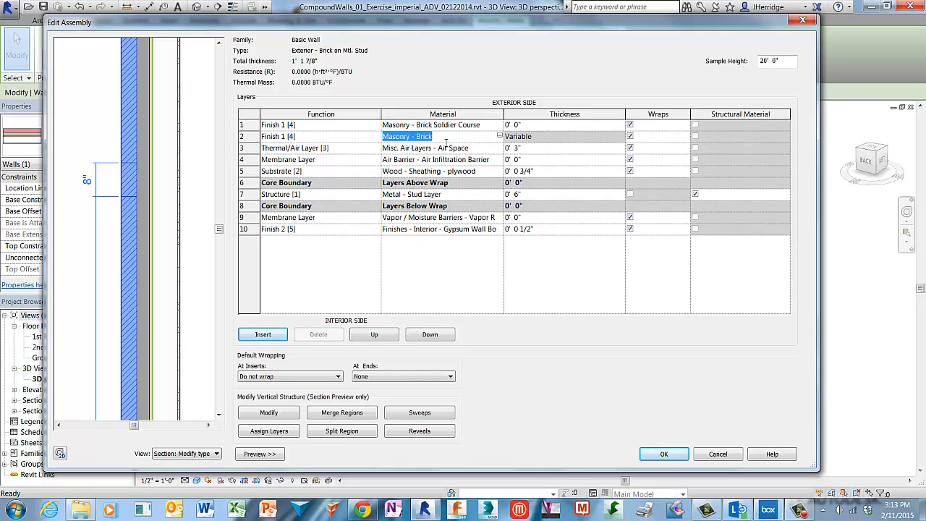
left_click(500, 137)
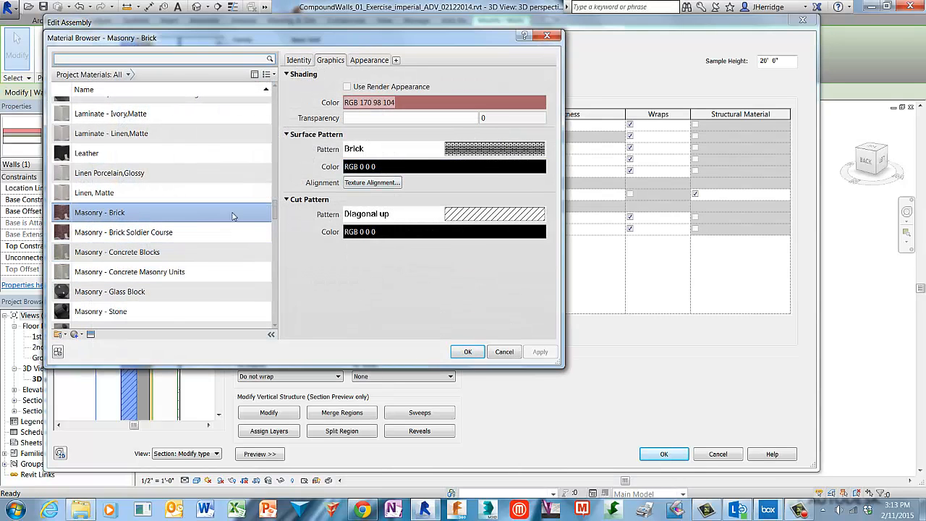
scroll(275, 220, "down", 2)
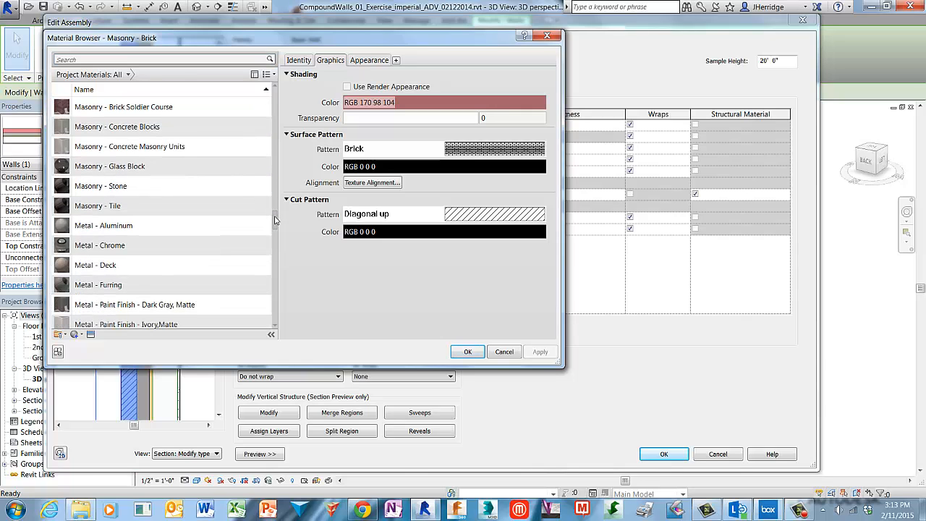
left_click(151, 191)
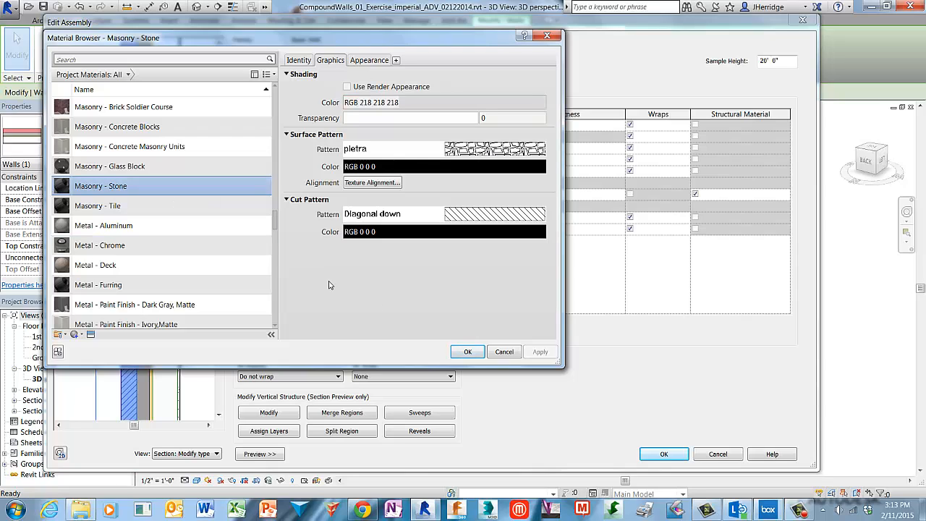
left_click(479, 354)
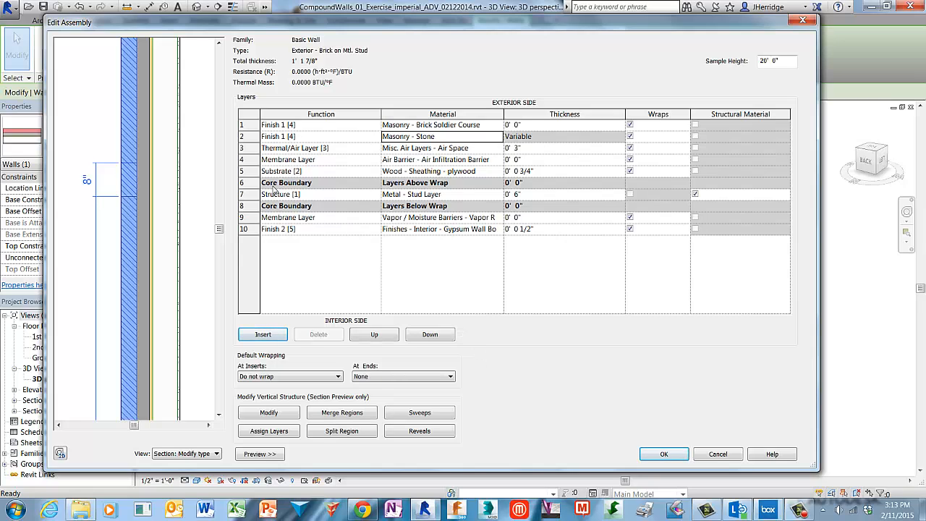
Assign the Masonry - Brick Soldier Course layer to the 8" band region in the wall section
left_click(257, 132)
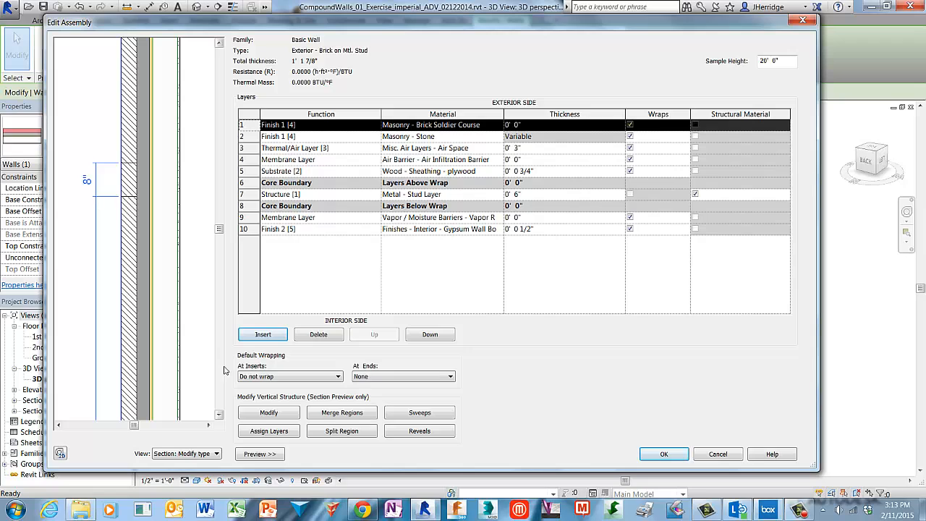
left_click(293, 432)
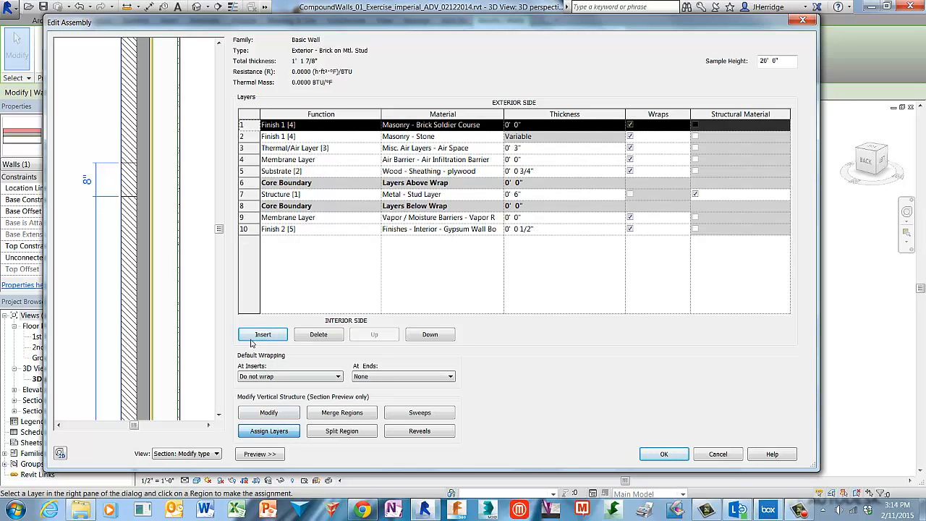
left_click(124, 176)
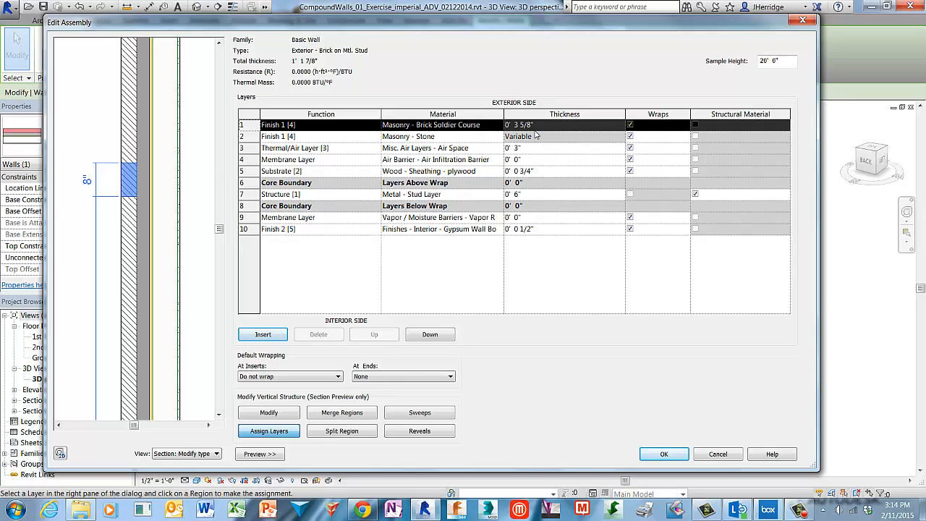
left_click(289, 432)
Accept the wall assembly and type properties, and deselect the wall in the 3D view
left_click(664, 454)
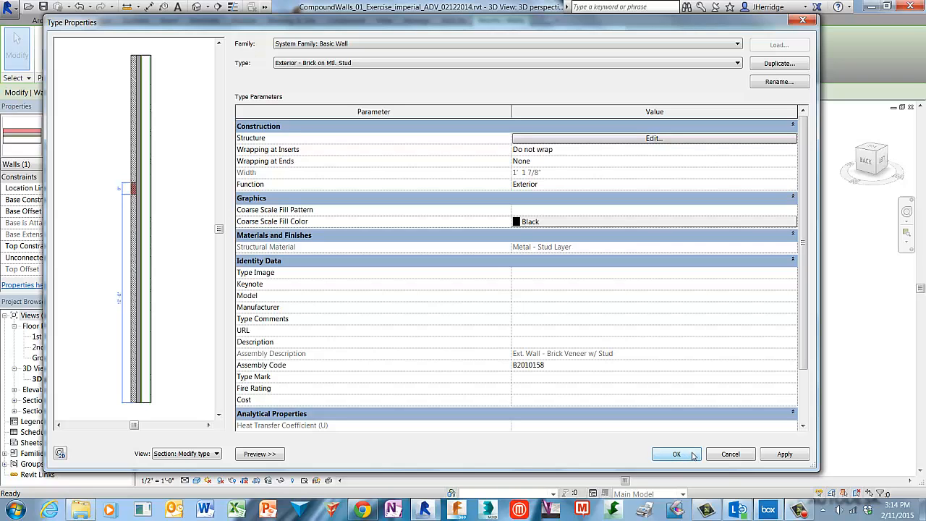
left_click(677, 454)
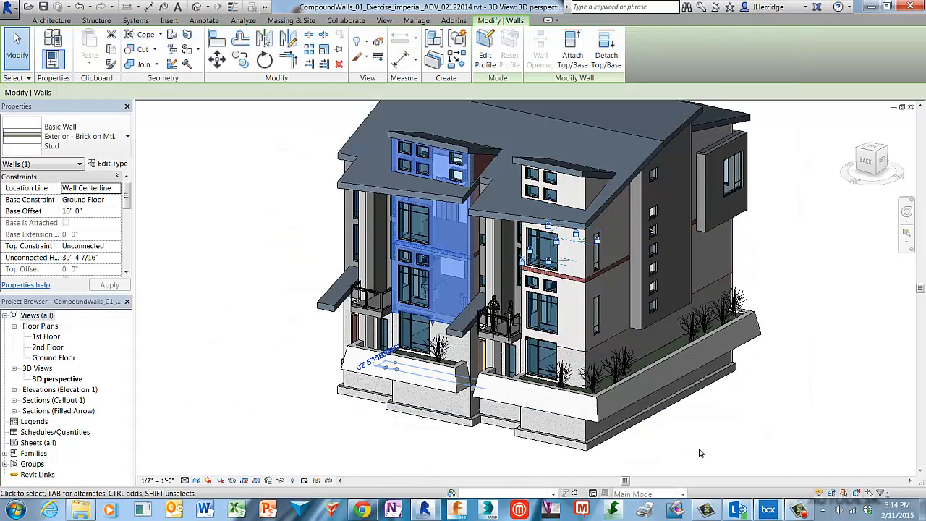
key("Escape")
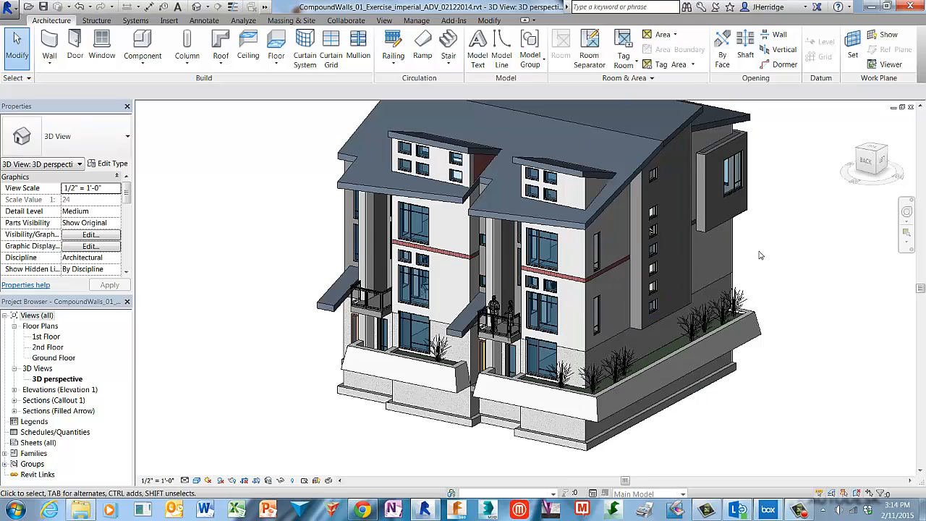
scroll(752, 258, "up", 4)
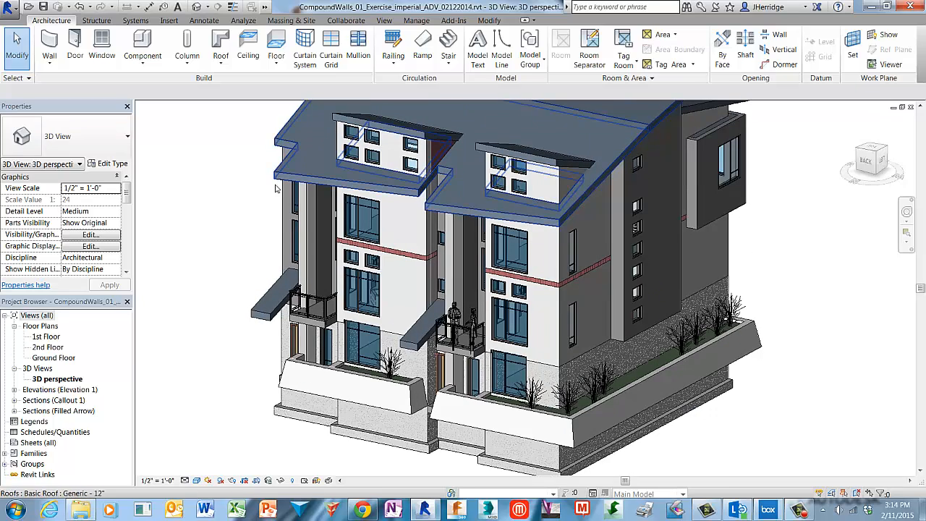